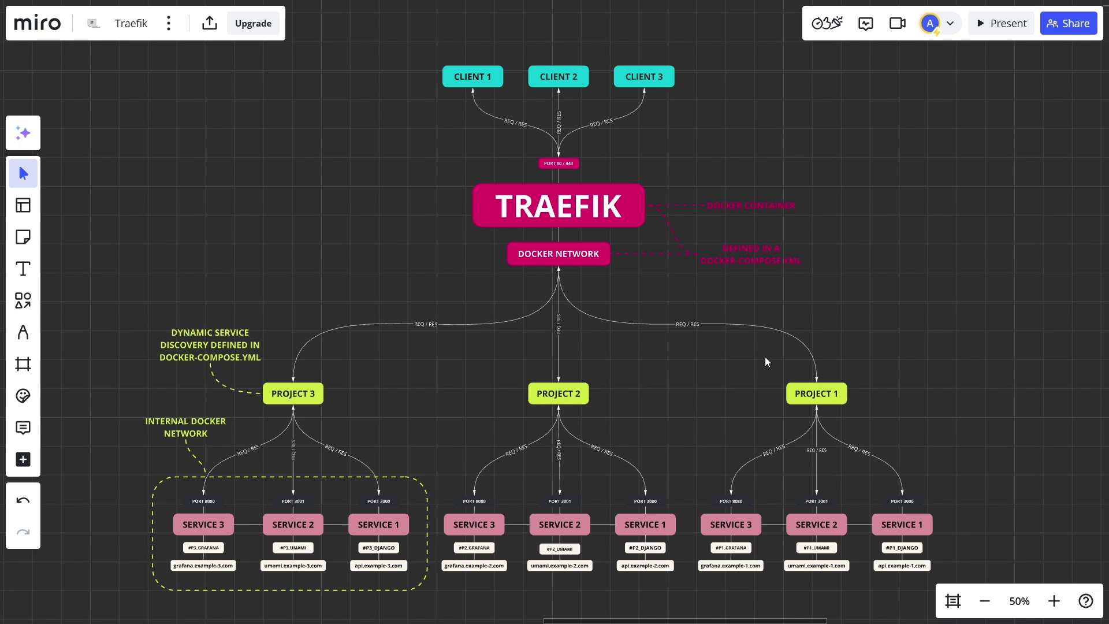
Move from the Miro Traefik diagram to the one-traefik-multiple-projects GitHub page
key("ctrl+Tab")
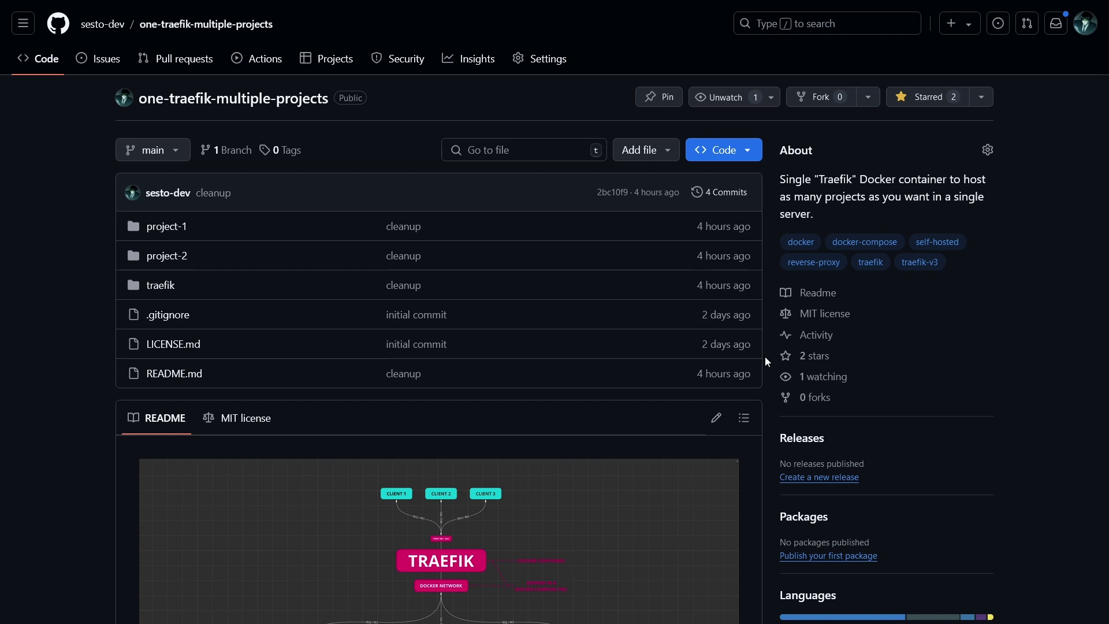
scroll(766, 356, "down", 2)
scroll(694, 407, "down", 2)
scroll(618, 461, "down", 3)
scroll(613, 464, "down", 1)
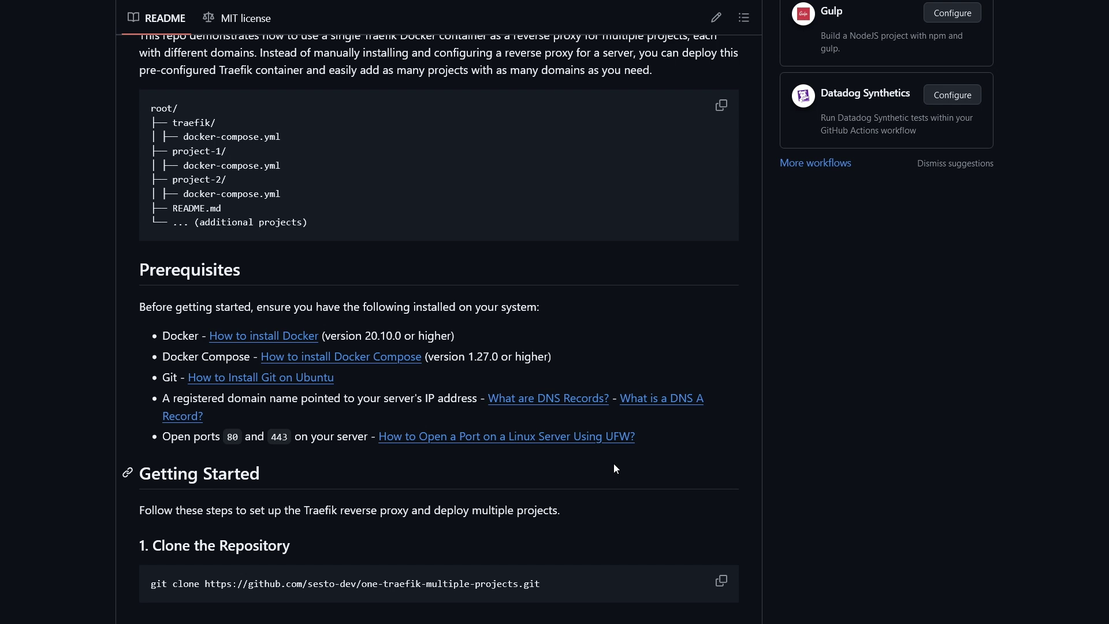
Open the traefik folder's docker-compose.yml in Cursor
key("alt+Tab")
key("alt+Tab")
key("alt+Tab")
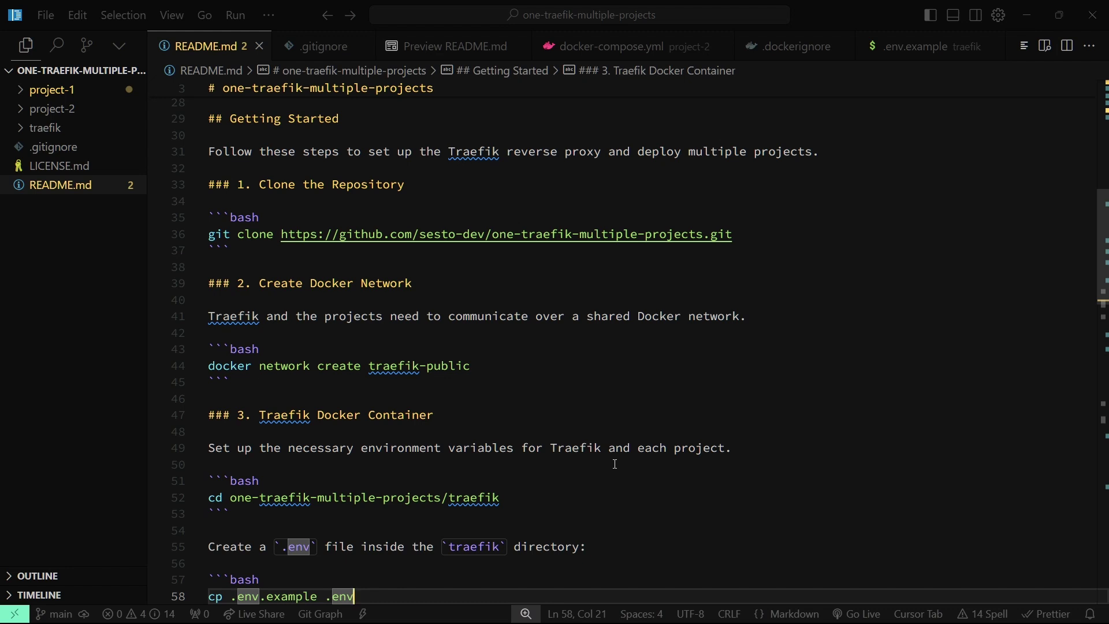
mouse_move(87, 121)
left_click(93, 129)
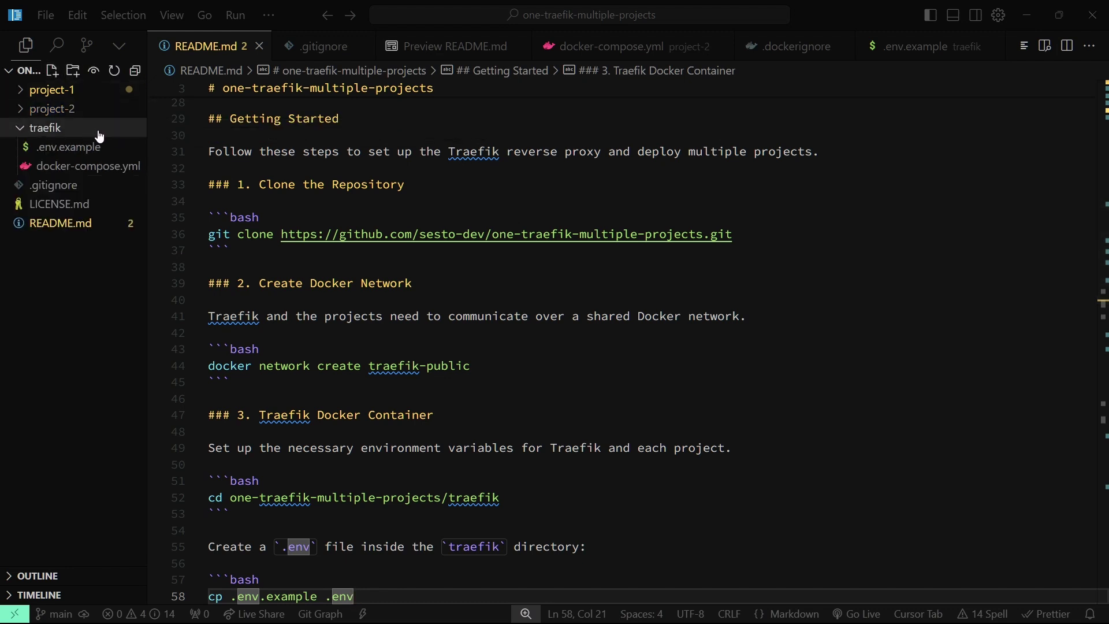
left_click(105, 166)
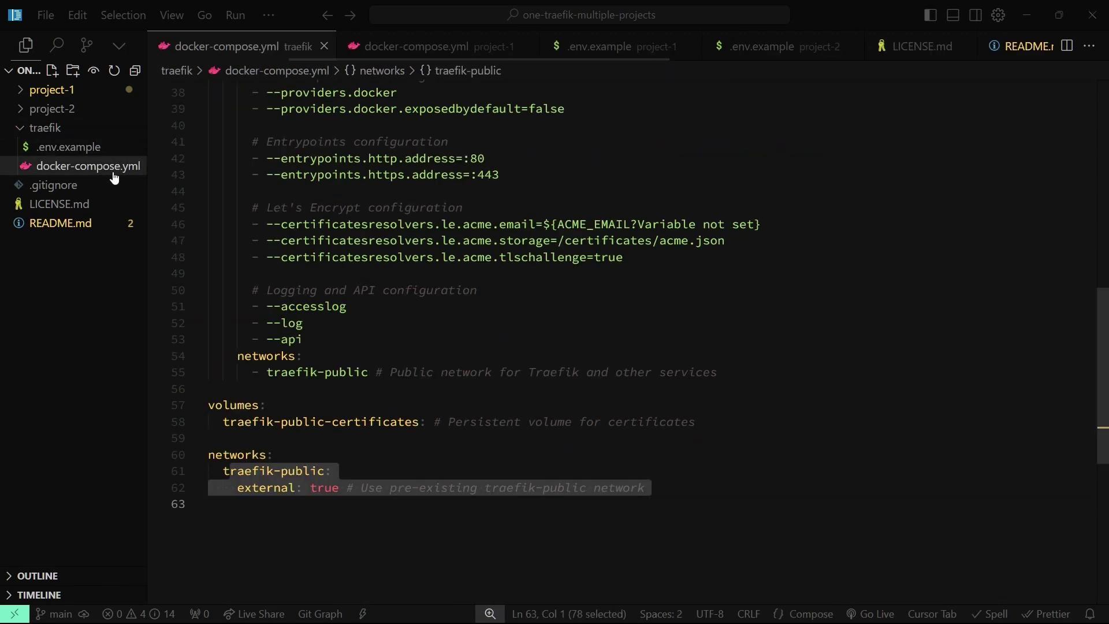
scroll(389, 520, "up", 2)
scroll(486, 598, "up", 5)
scroll(486, 598, "up", 5)
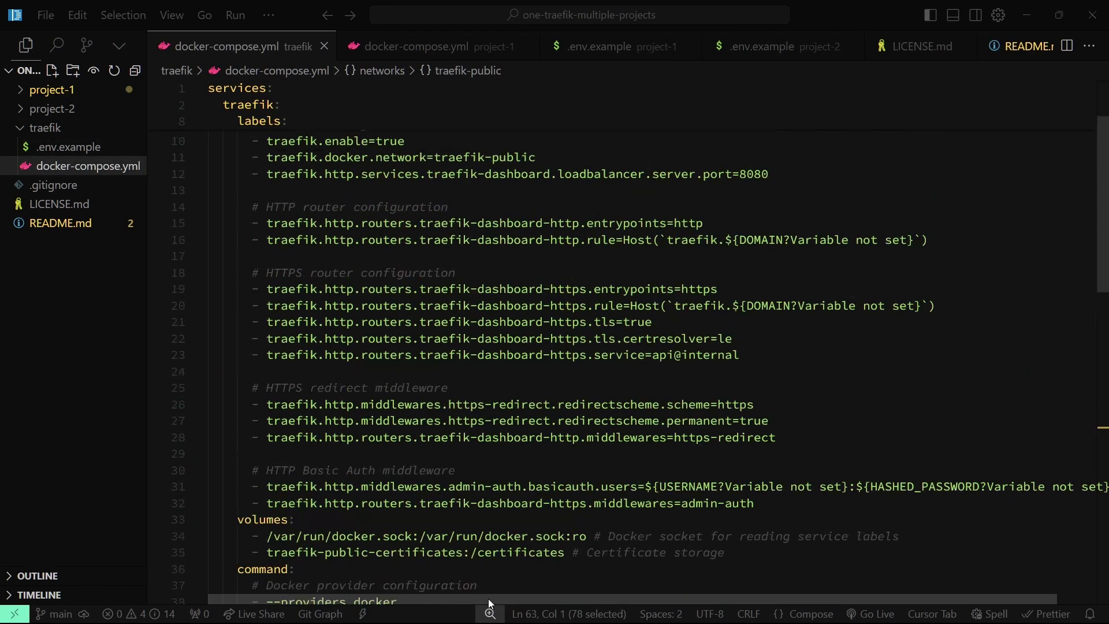
scroll(480, 598, "up", 2)
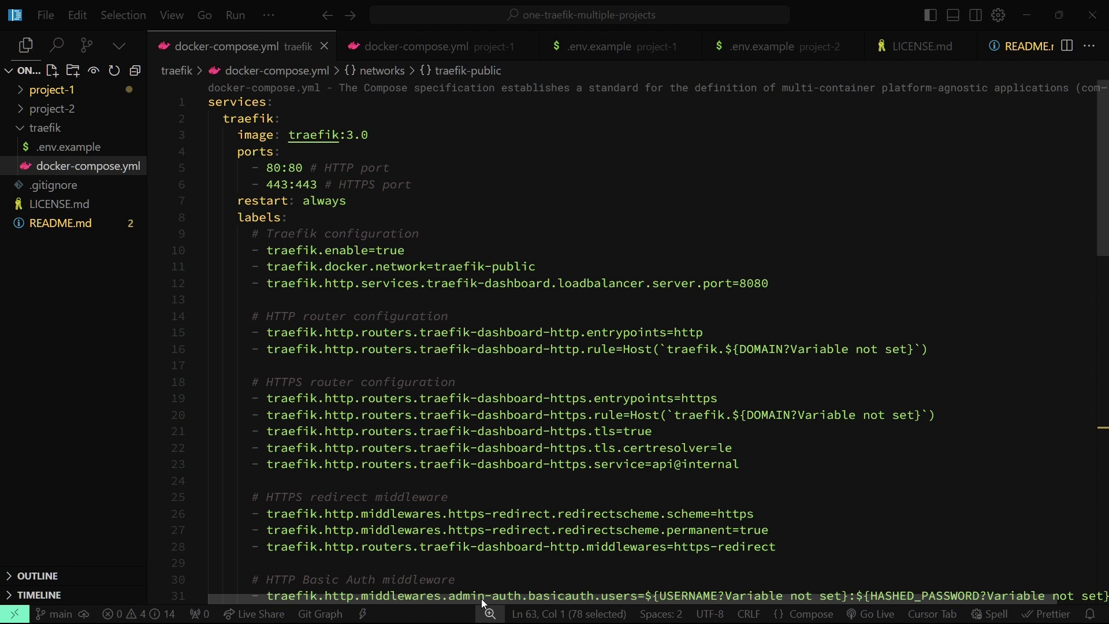
left_click(94, 150)
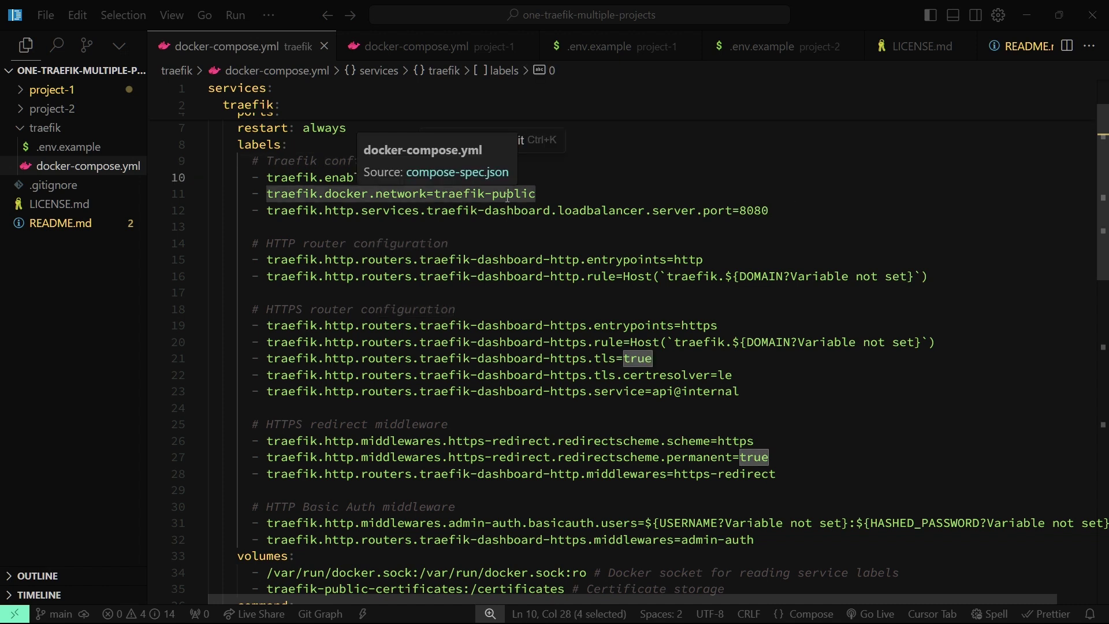
Highlight the traefik-public label, line 16 dashboard host rule, and external networks block
left_click(538, 193)
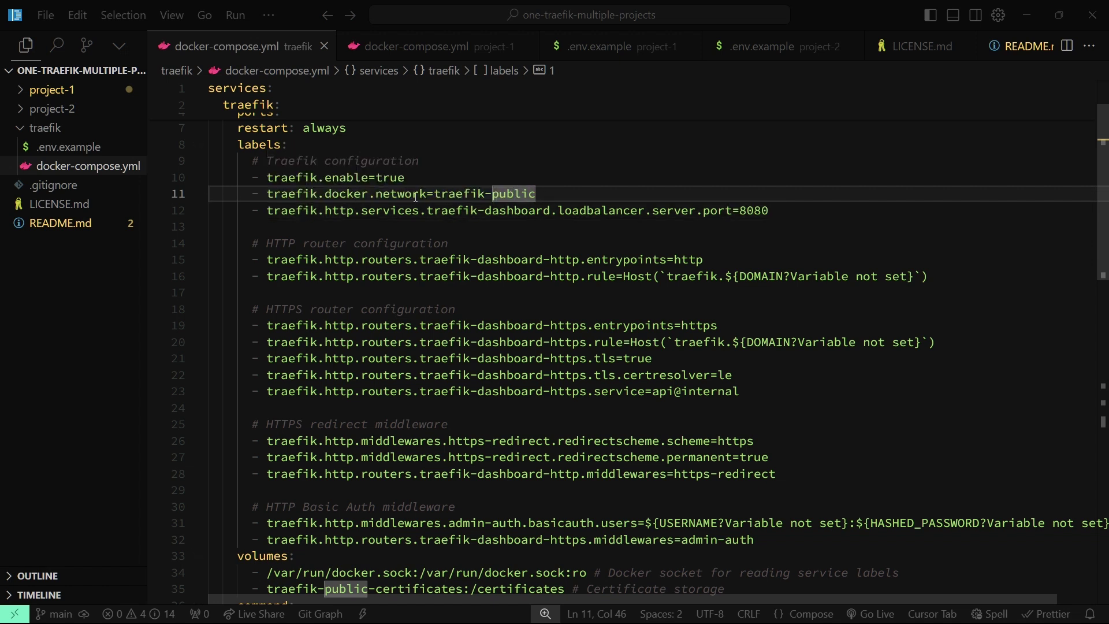
key("ctrl+shift+Left")
key("ctrl+shift+Left")
key("ctrl+shift+Left")
left_click_drag(539, 196, 435, 201)
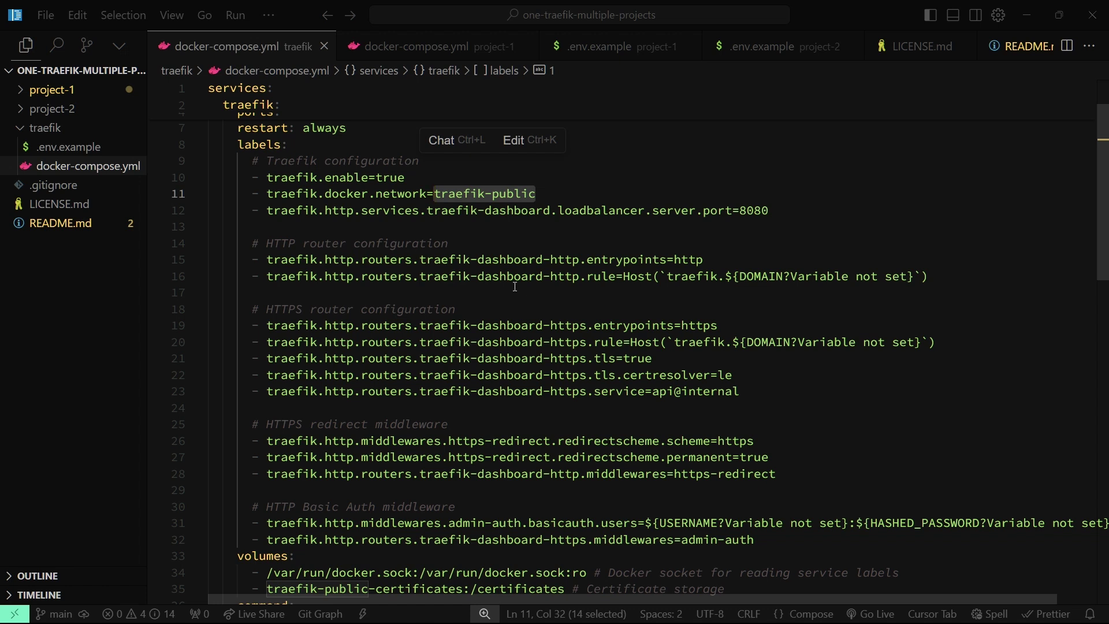
mouse_move(667, 276)
left_mouse_down()
mouse_move(837, 289)
mouse_move(934, 275)
left_mouse_up()
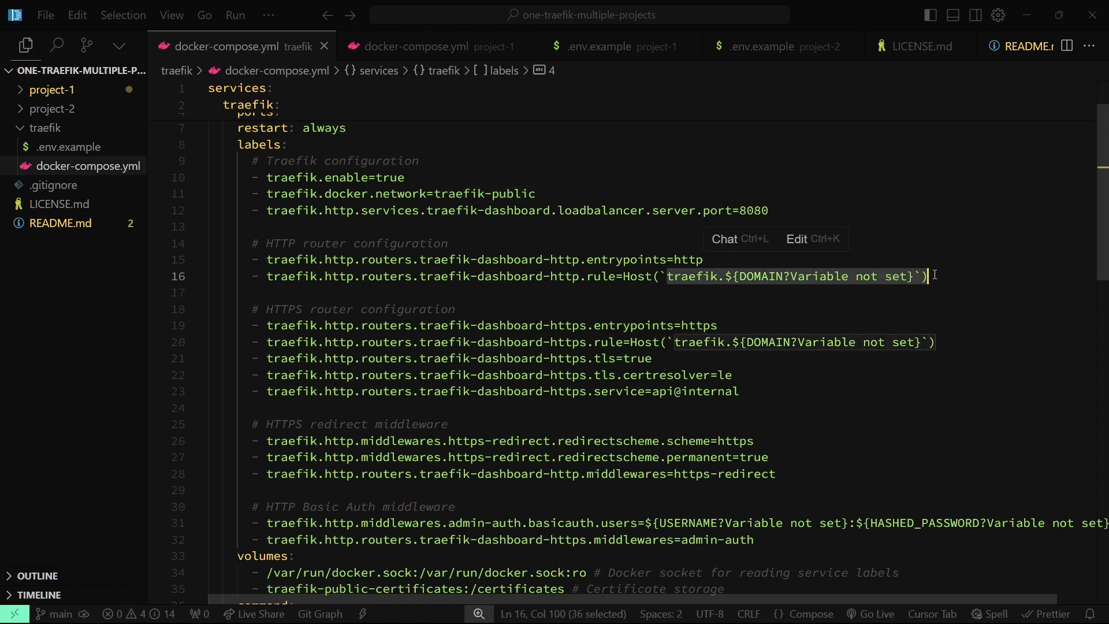
scroll(607, 347, "down", 10)
left_click_drag(261, 473, 199, 420)
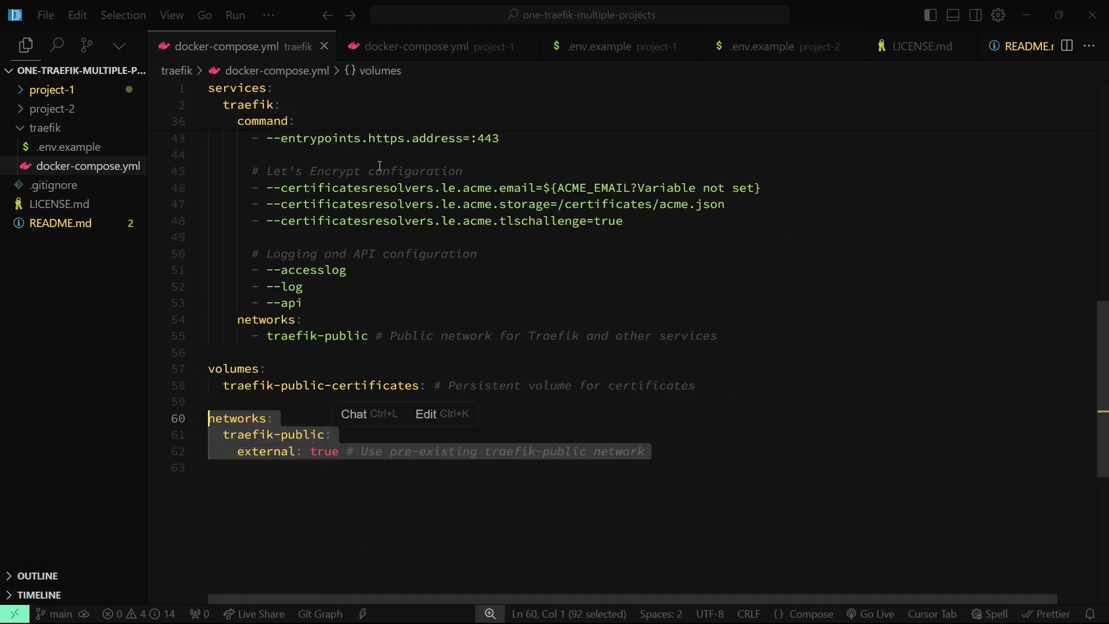
left_click(222, 435)
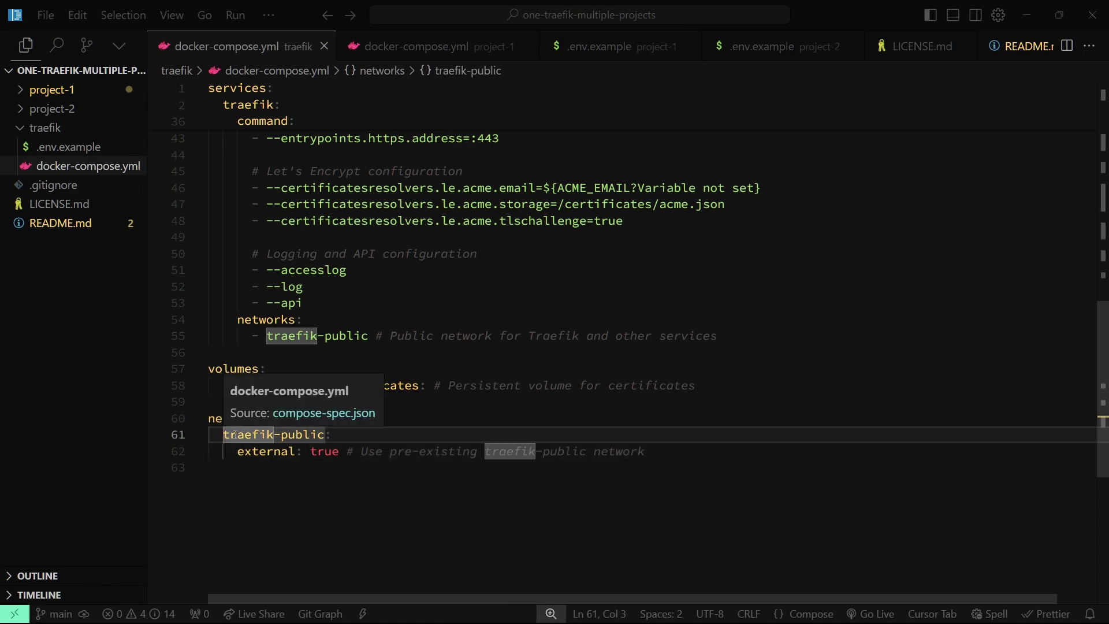
left_click(290, 451)
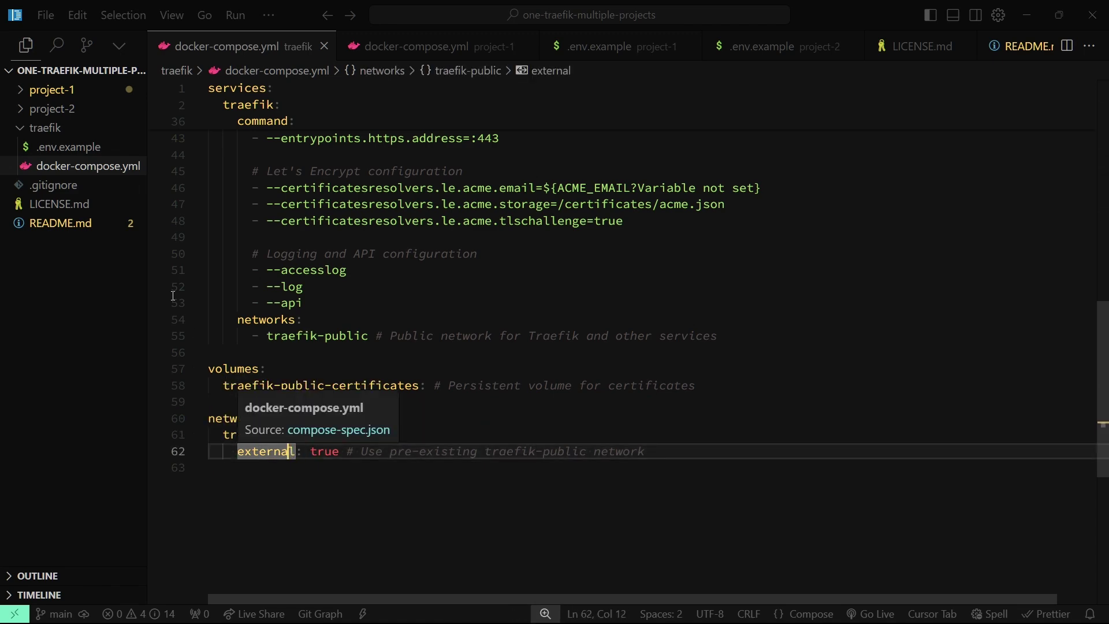
left_click(134, 70)
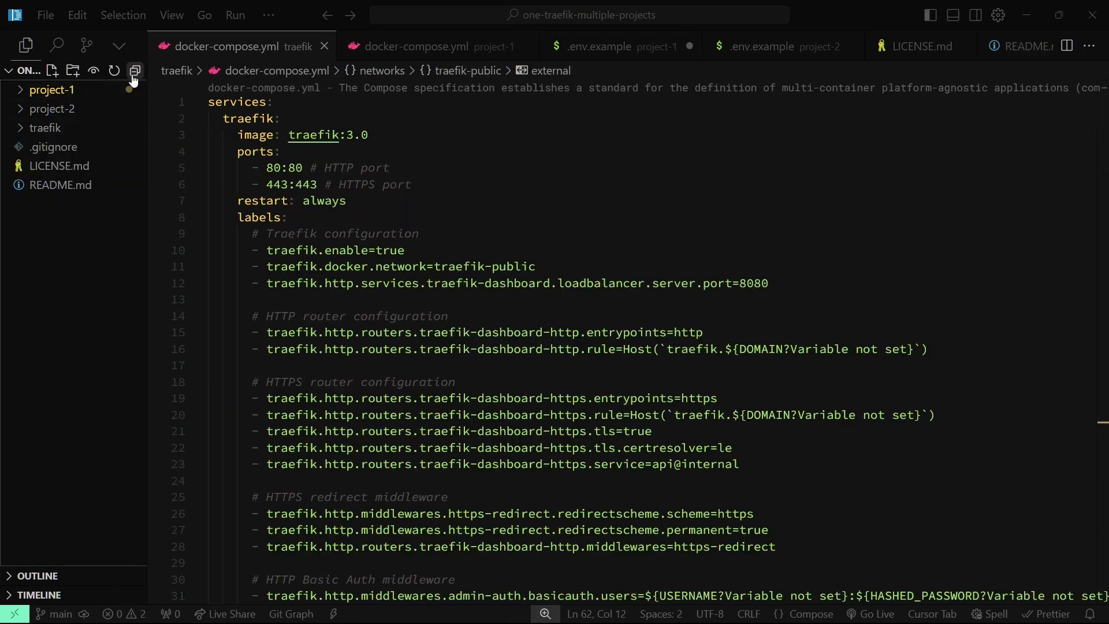
Show project-1's docker-compose.yml and both projects' .env.example files
left_click(61, 94)
left_click(82, 165)
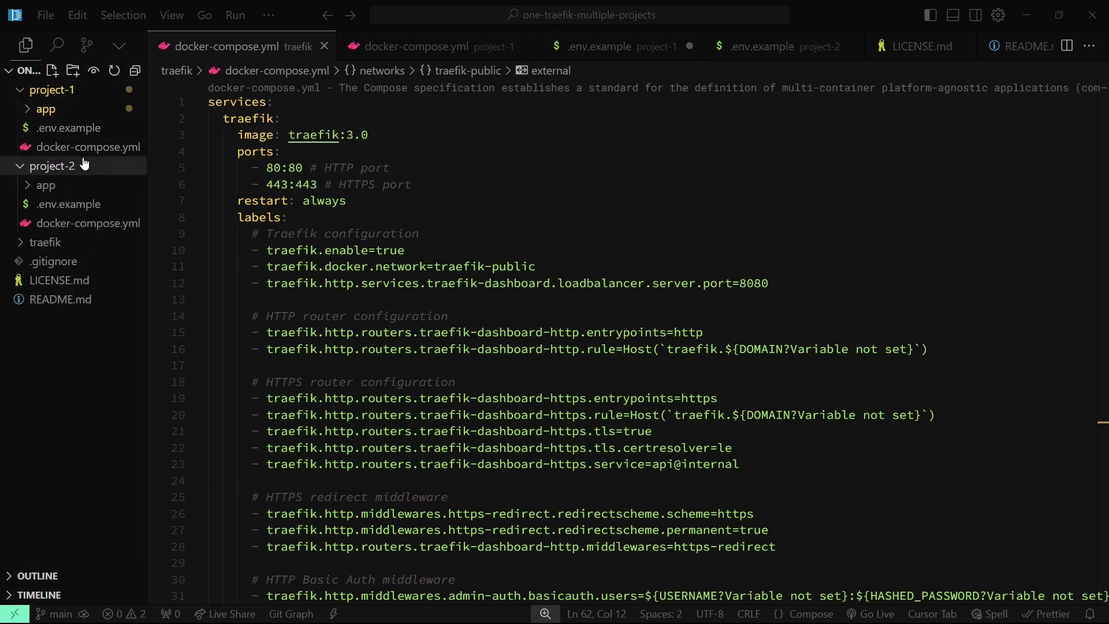
left_click(92, 149)
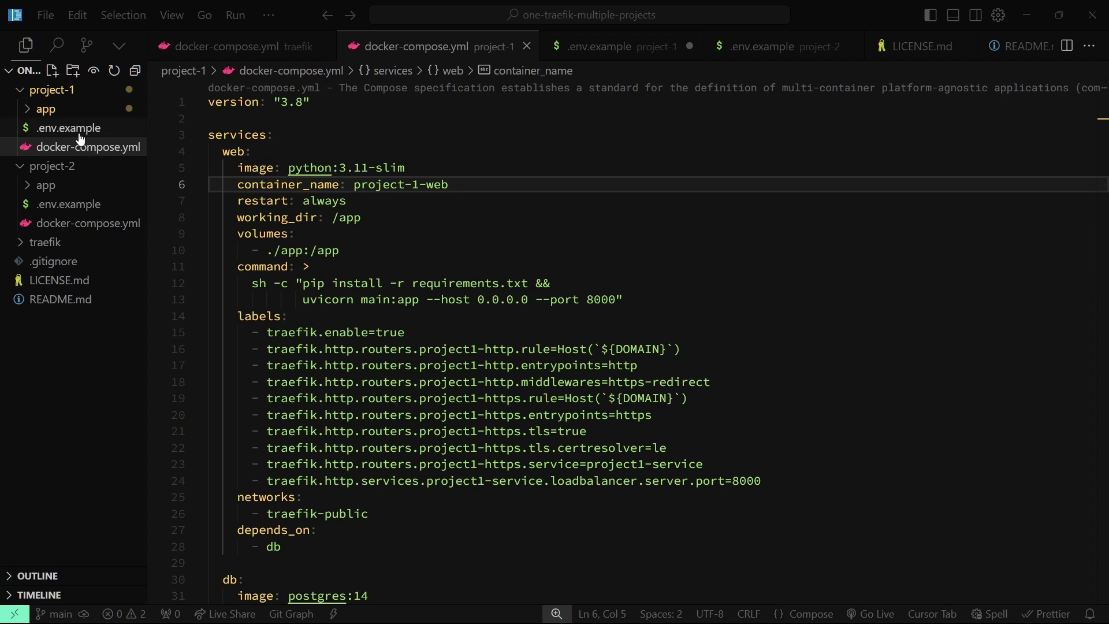
left_click(78, 130)
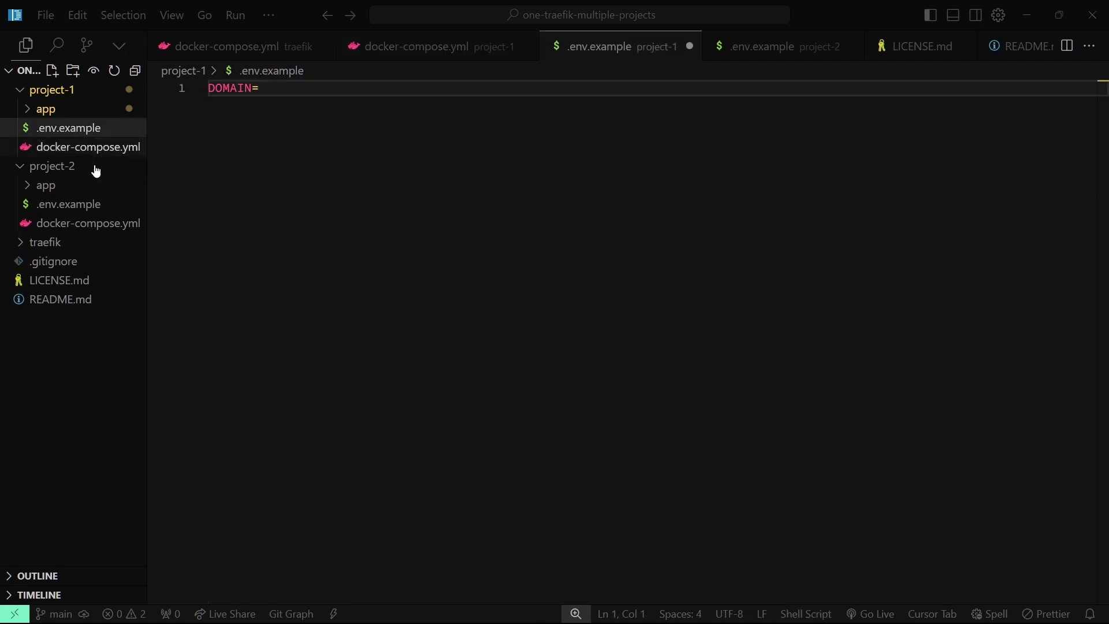
left_click(95, 205)
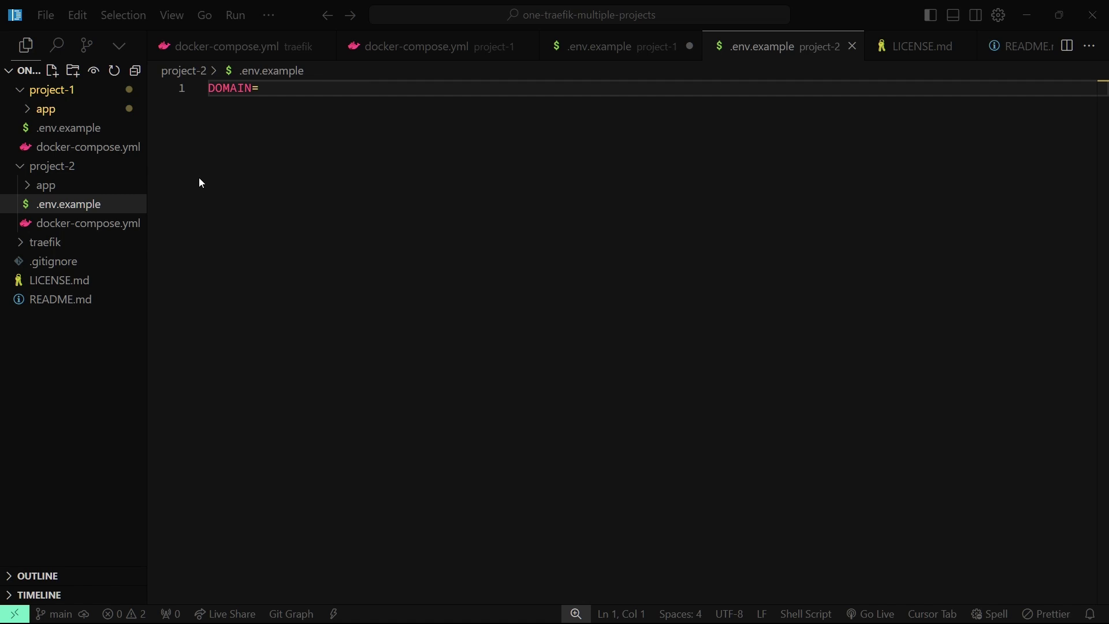
Open project-1's app/main.py and select the root route handler on lines 19–21
left_click(87, 113)
double_click(77, 129)
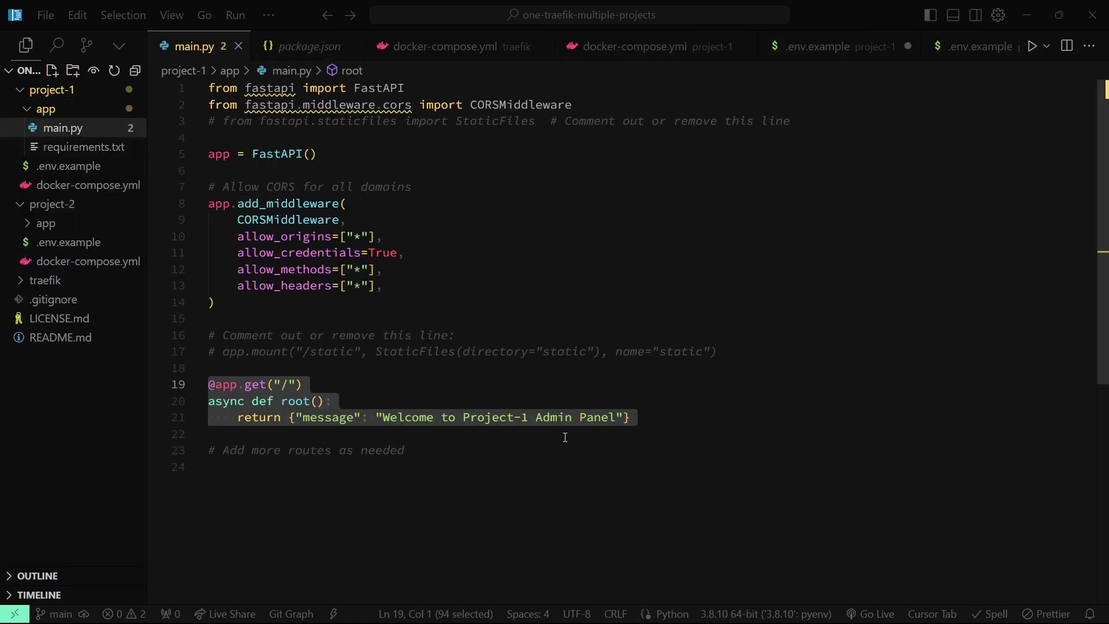
left_click(404, 449)
left_click_drag(631, 417, 209, 384)
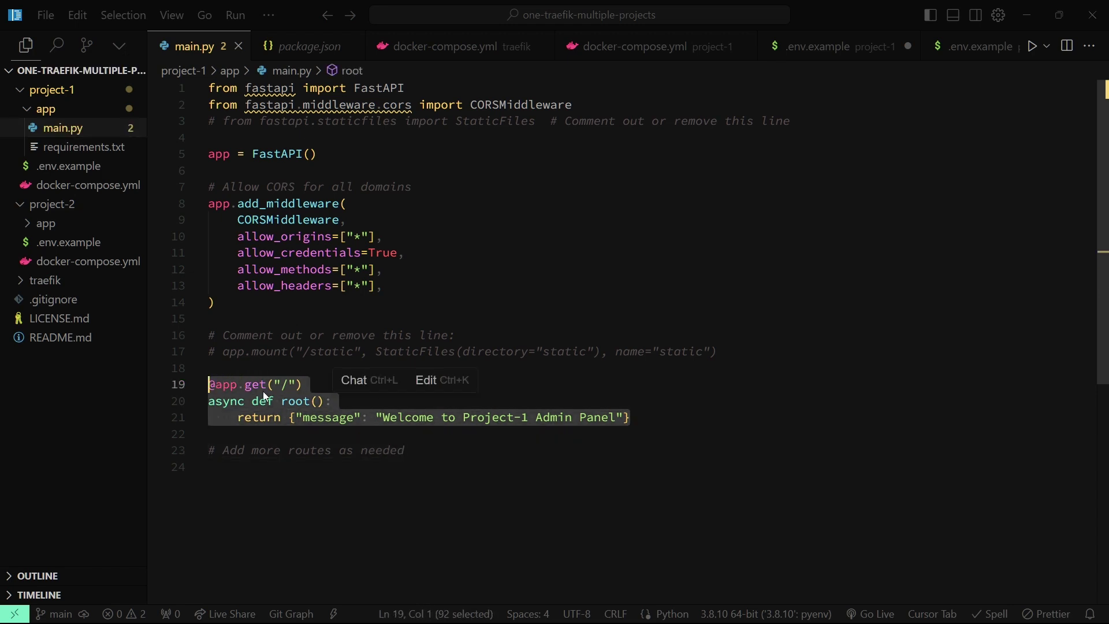
Show project-2's next.config.mjs, ending on its docker-compose.yml
left_click(100, 225)
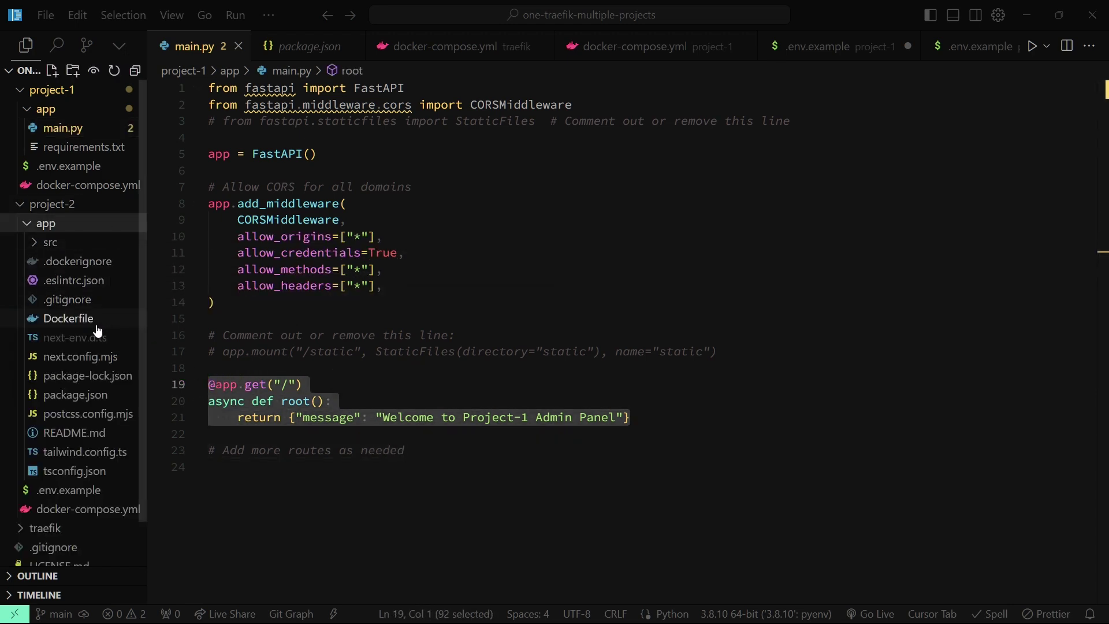
left_click(80, 356)
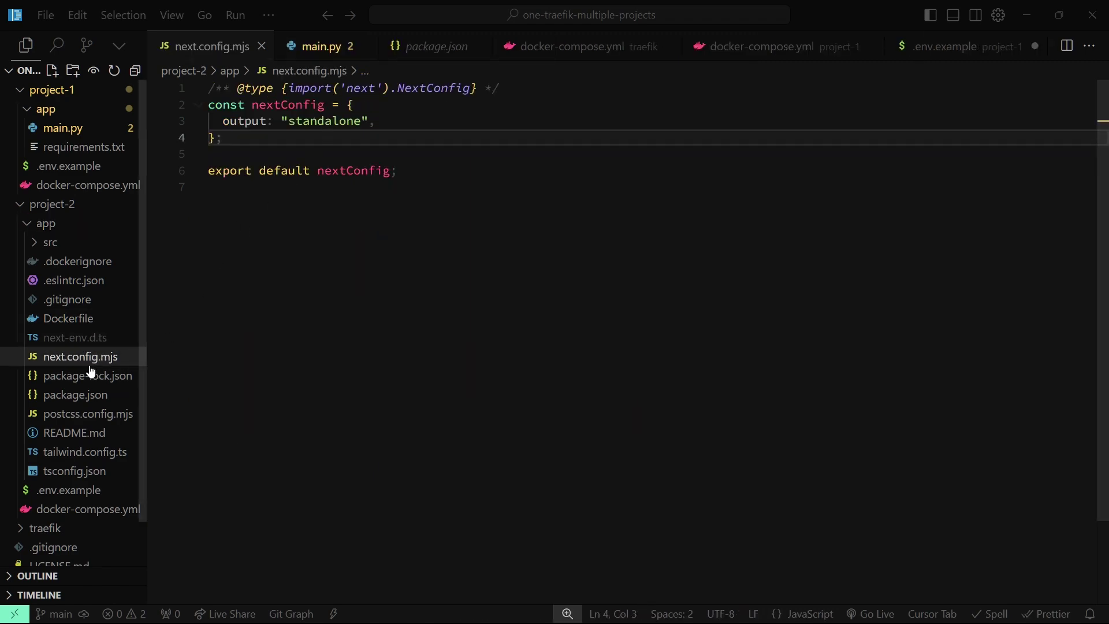
left_click(89, 509)
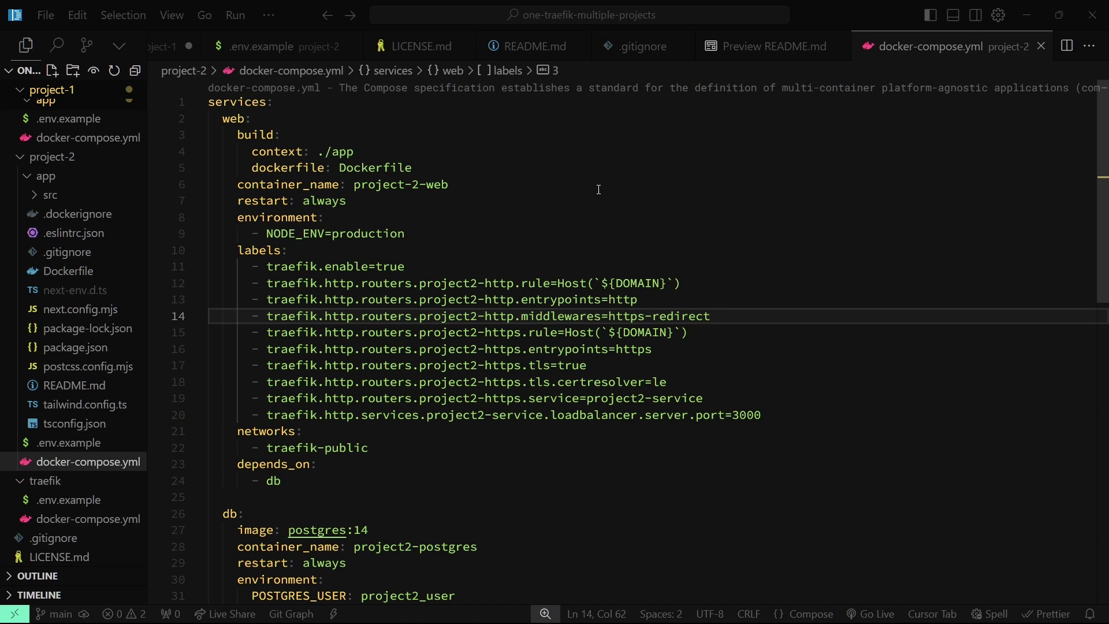
In traefik's docker-compose.yml, select the network and dashboard port labels and line 62's external setting
left_click(69, 499)
left_click(124, 518)
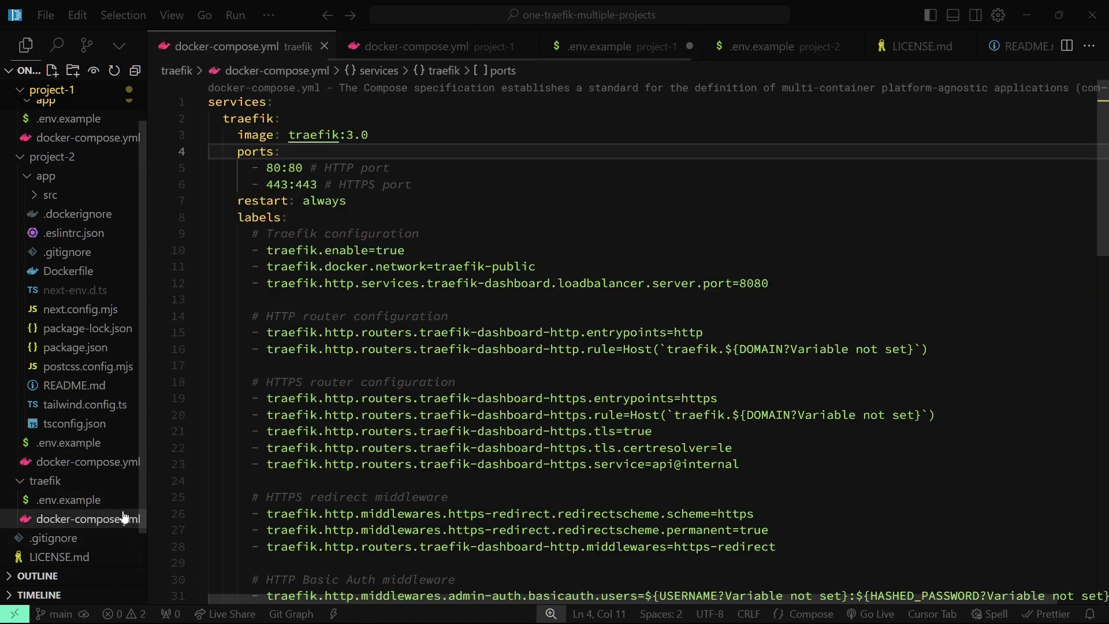
mouse_move(197, 234)
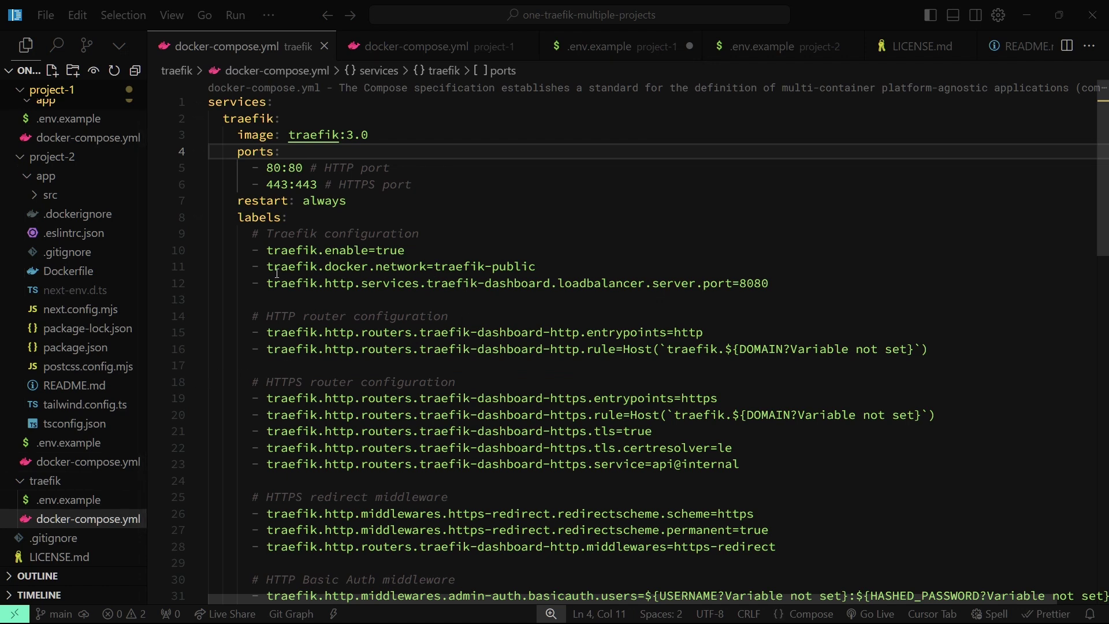
mouse_move(266, 266)
left_mouse_down()
mouse_move(500, 282)
mouse_move(537, 266)
left_mouse_up()
left_click(539, 266)
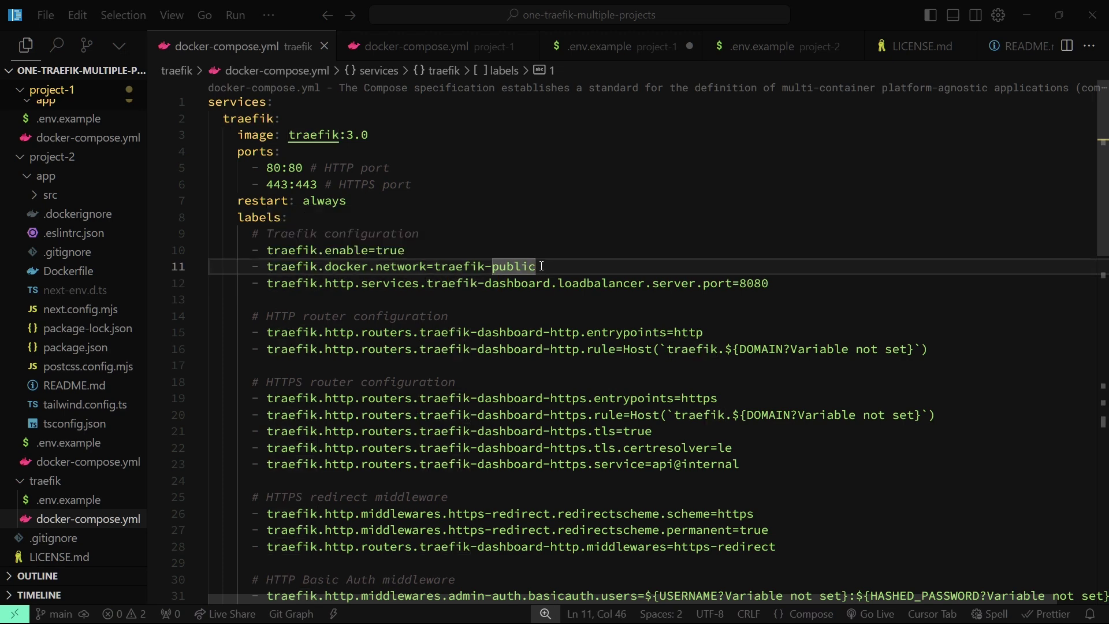
scroll(541, 266, "down", 4)
scroll(541, 266, "down", 4)
scroll(334, 434, "down", 9)
mouse_move(651, 344)
left_mouse_down()
mouse_move(295, 343)
mouse_move(208, 311)
left_mouse_up()
Select project-2's external traefik-public network block, then return to the Miro board
left_click(118, 462)
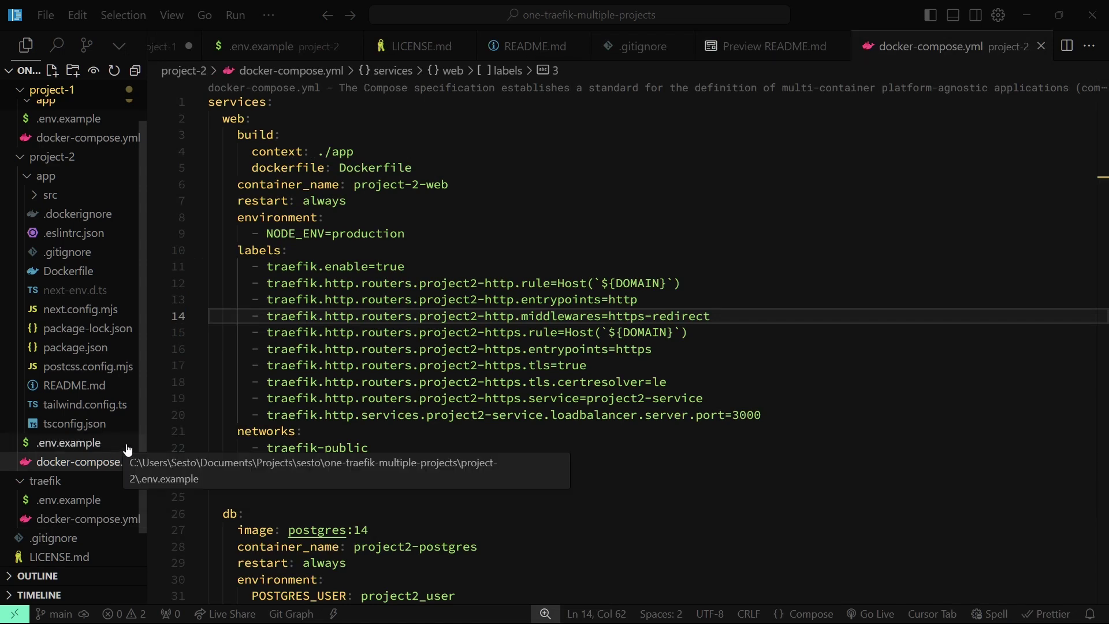
scroll(376, 401, "down", 8)
left_click_drag(392, 425, 210, 348)
mouse_move(236, 344)
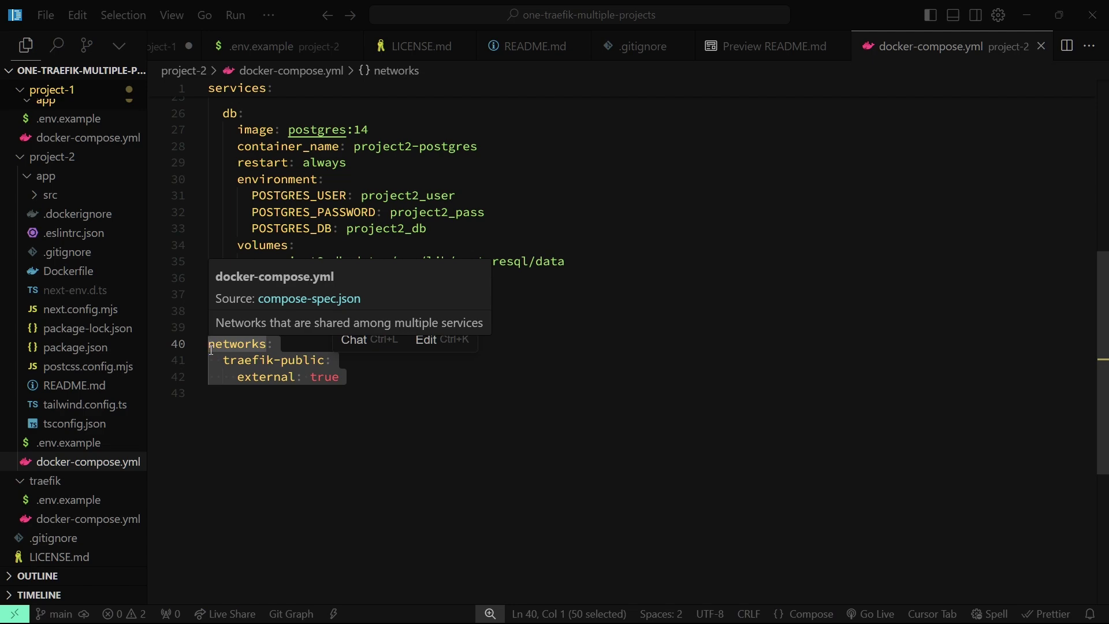
key("alt+Tab")
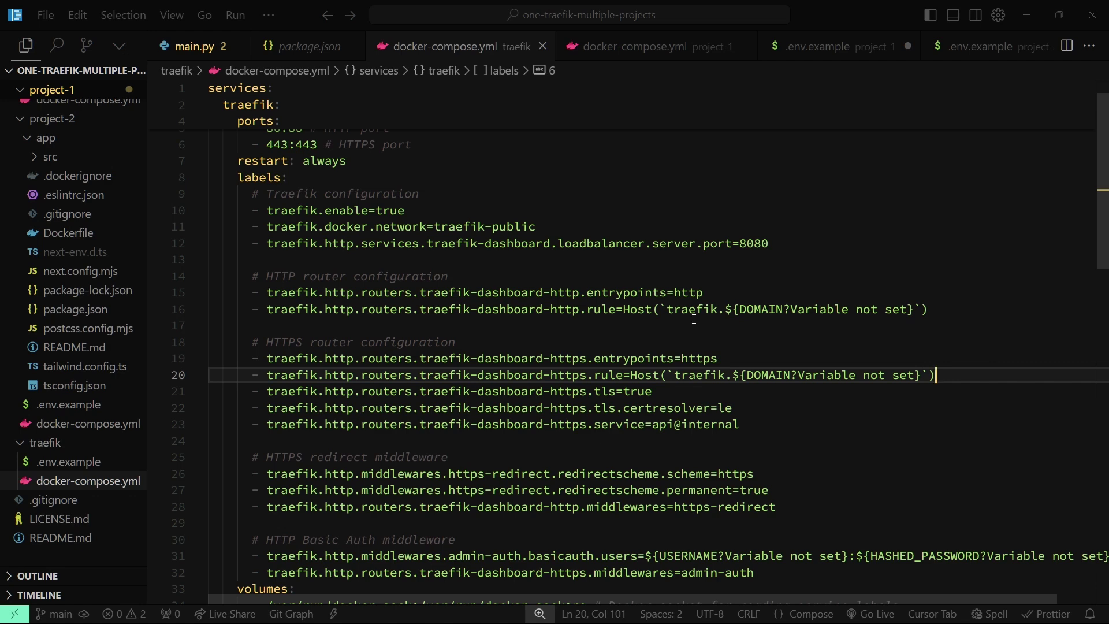
Inspect the Traefik dashboard labels: router names, https entrypoint and line 20 host value
double_click(259, 177)
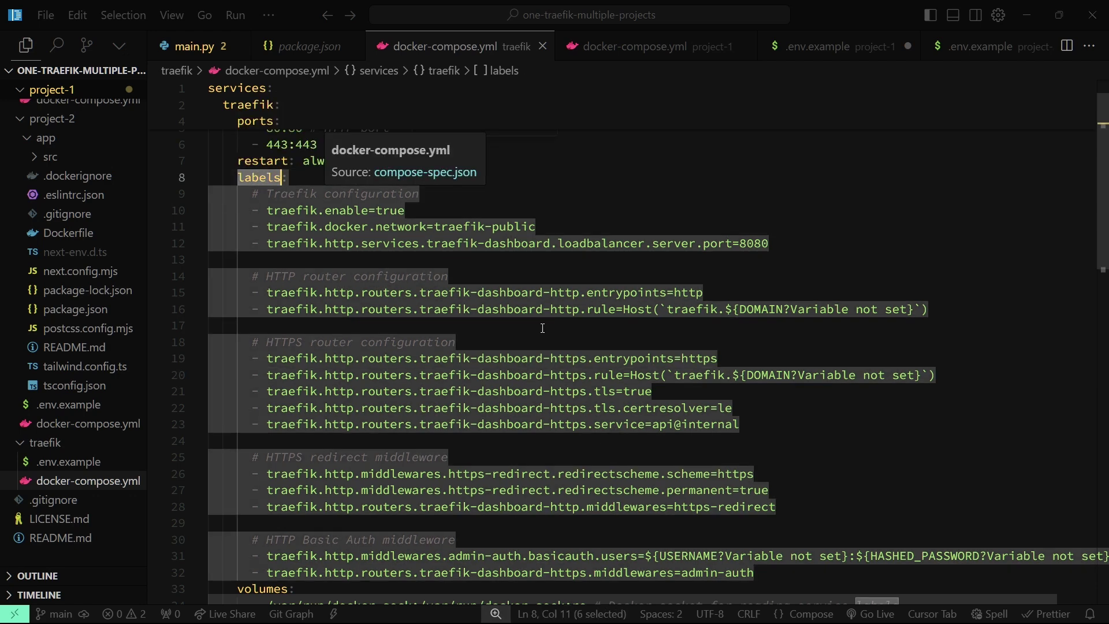
left_click(951, 372)
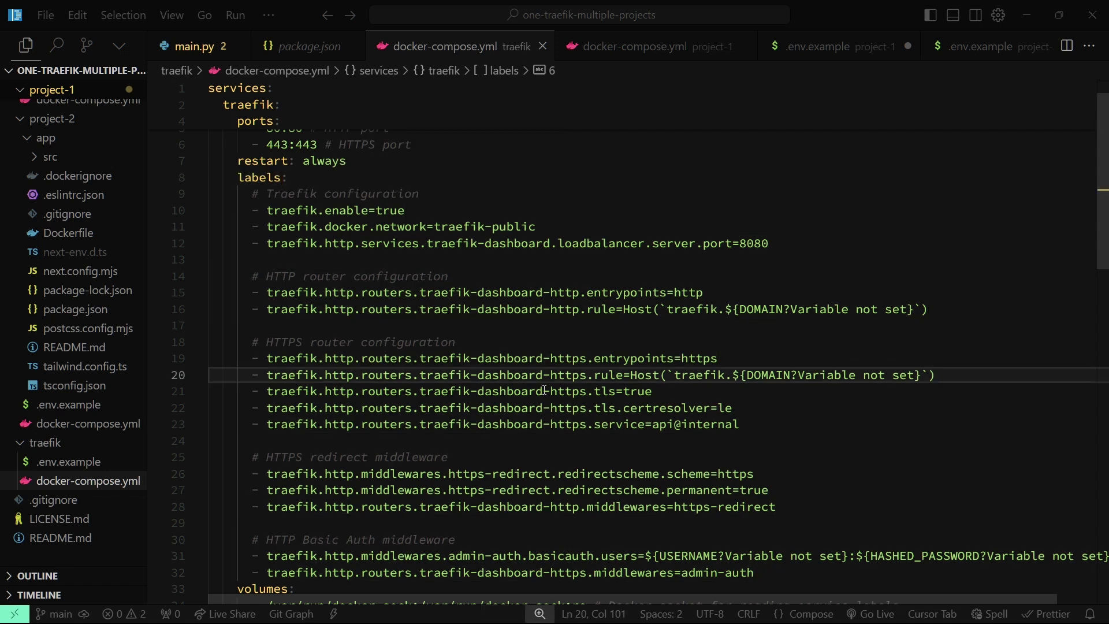
left_click(499, 374)
key("shift+Right")
key("shift+Right")
key("shift+Right")
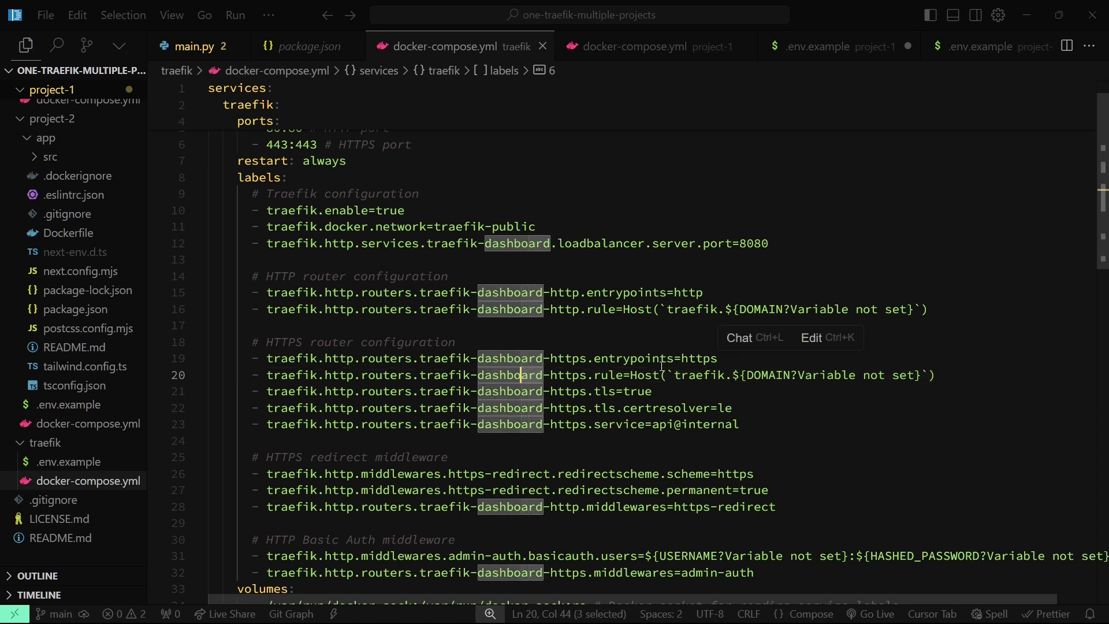
double_click(695, 357)
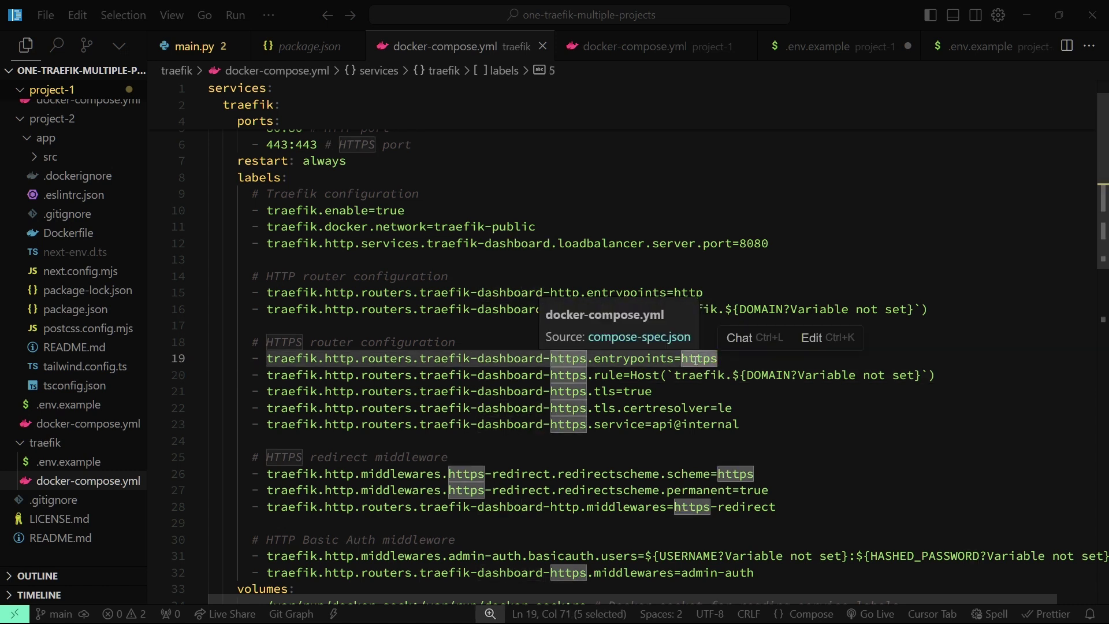
left_click_drag(935, 374, 650, 378)
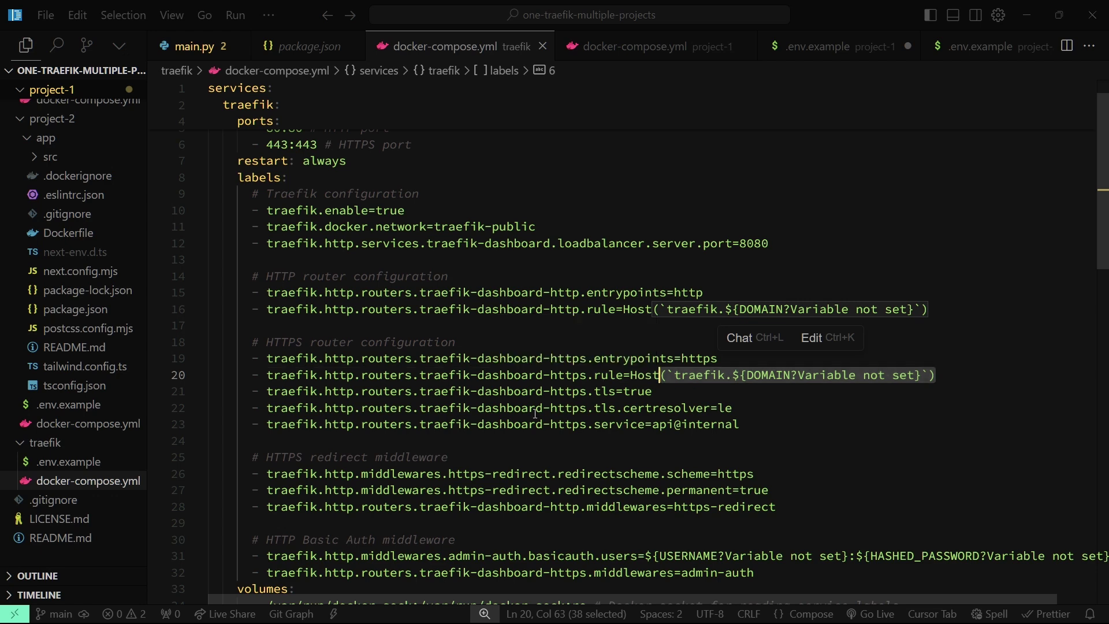
scroll(147, 356, "up", 1)
scroll(52, 433, "up", 2)
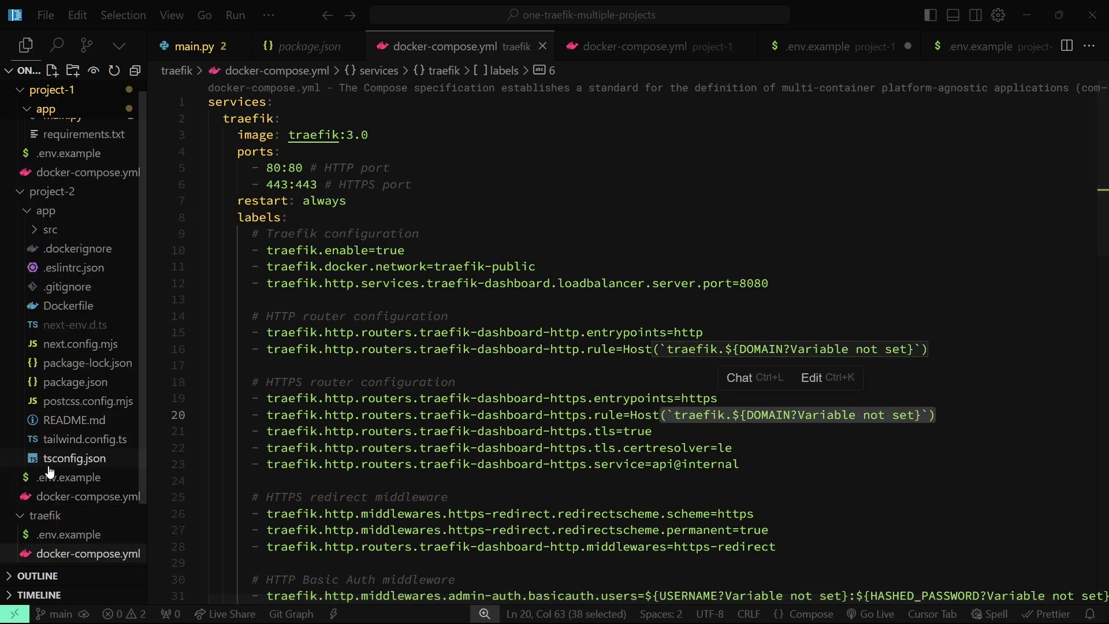
Select the ${DOMAIN} host in project-2's HTTPS router rule
left_click(76, 496)
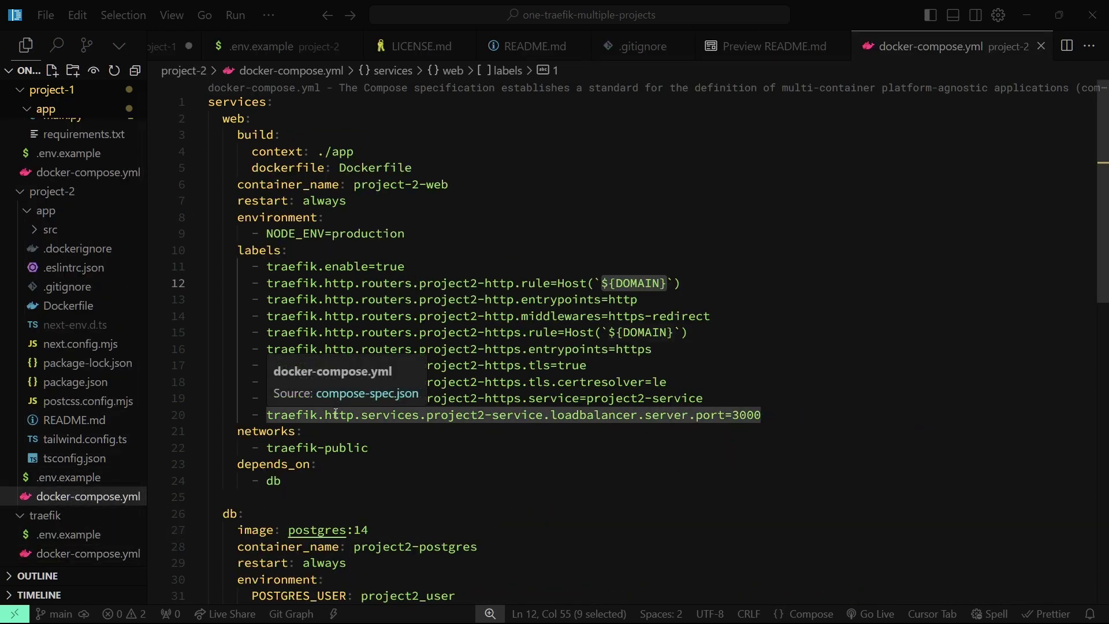
left_click(693, 365)
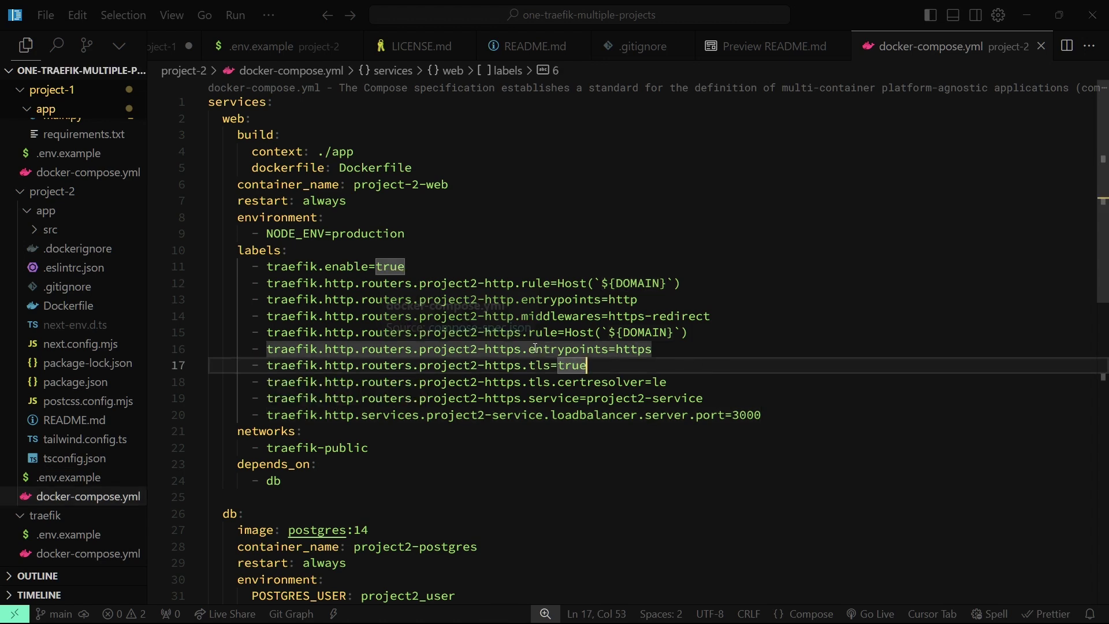
key("Up")
key("Up")
key("End")
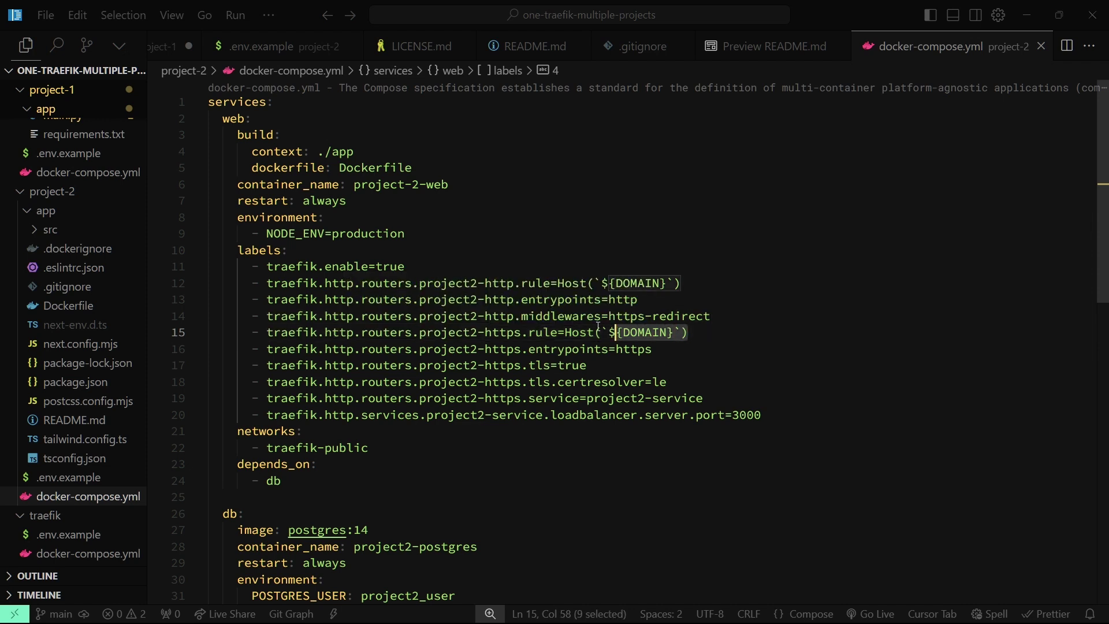
left_click_drag(706, 334, 594, 333)
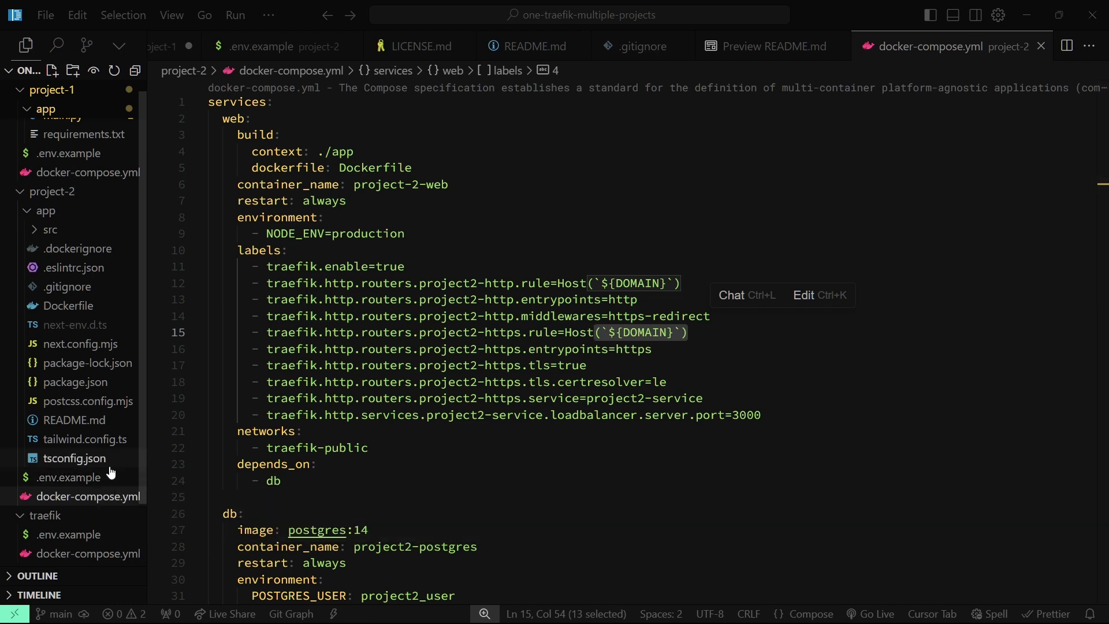
Review project-1's HTTPS host rule in docker-compose.yml alongside its .env.example
left_click(130, 173)
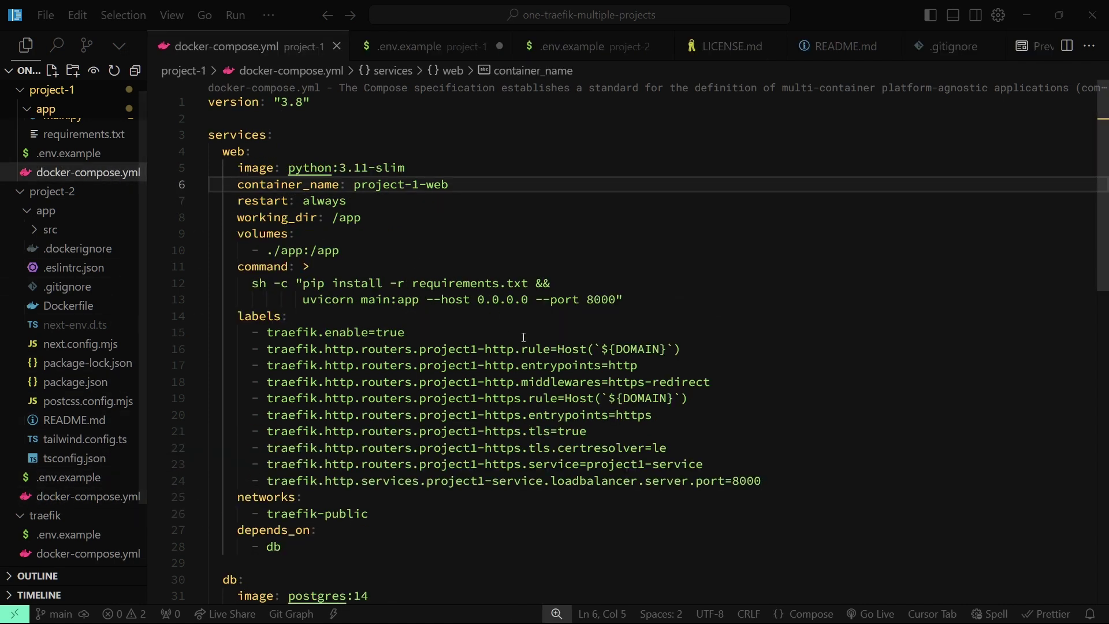
left_click_drag(693, 398, 621, 397)
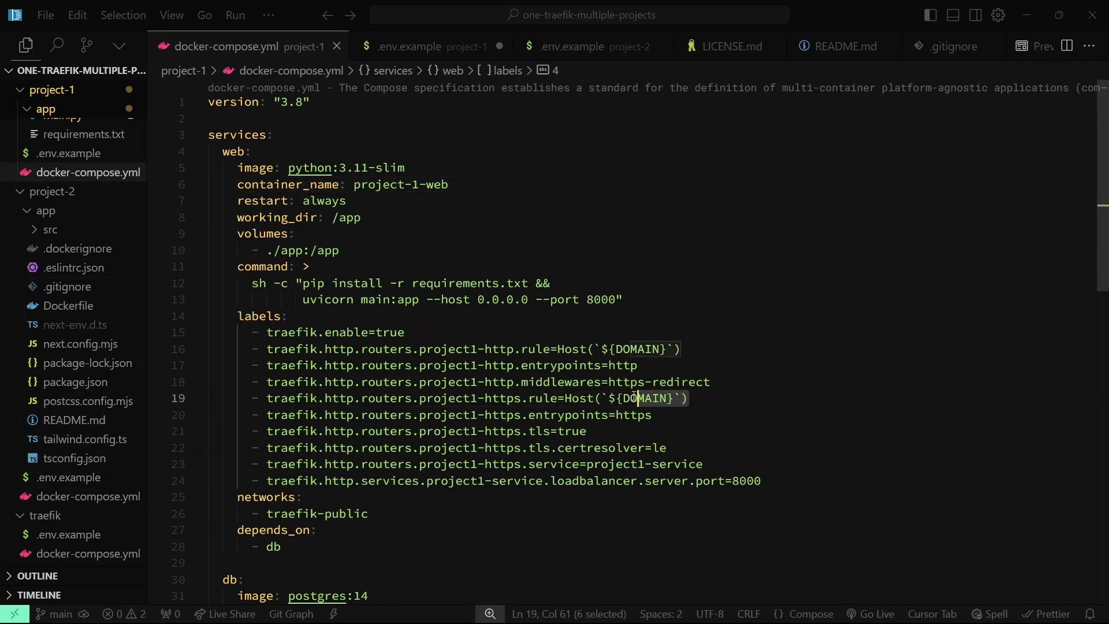
key("End")
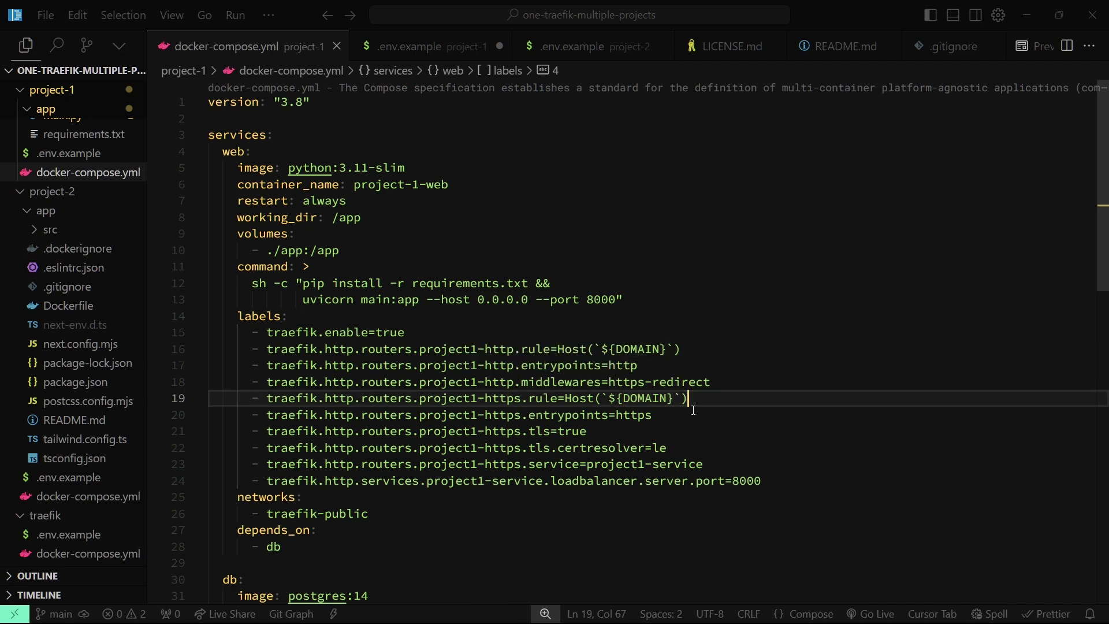
mouse_move(86, 164)
left_click(96, 153)
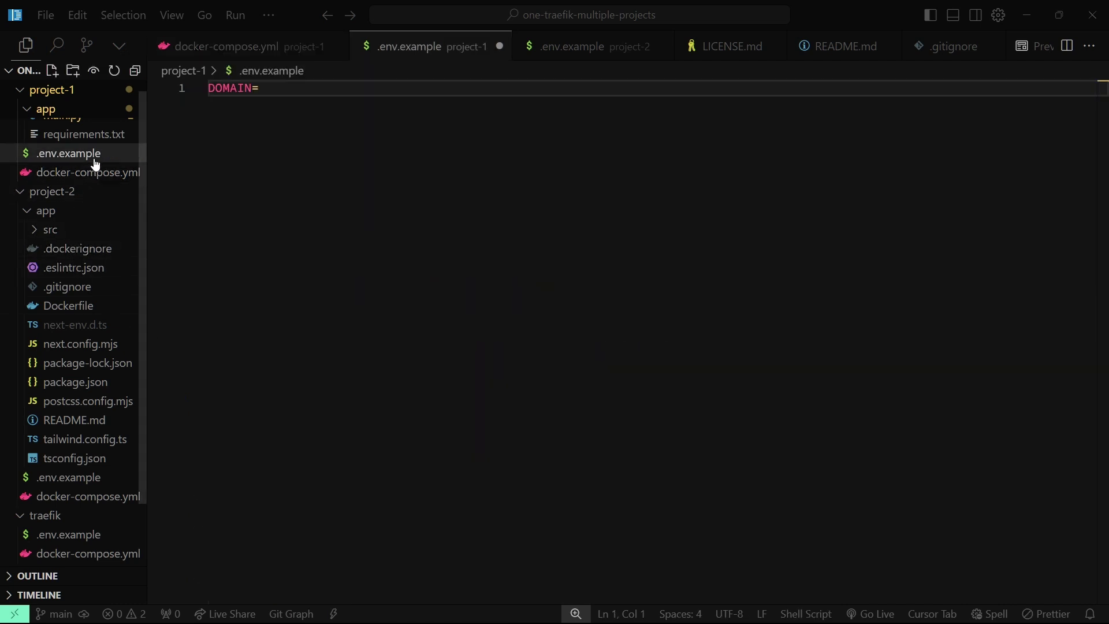
left_click(70, 173)
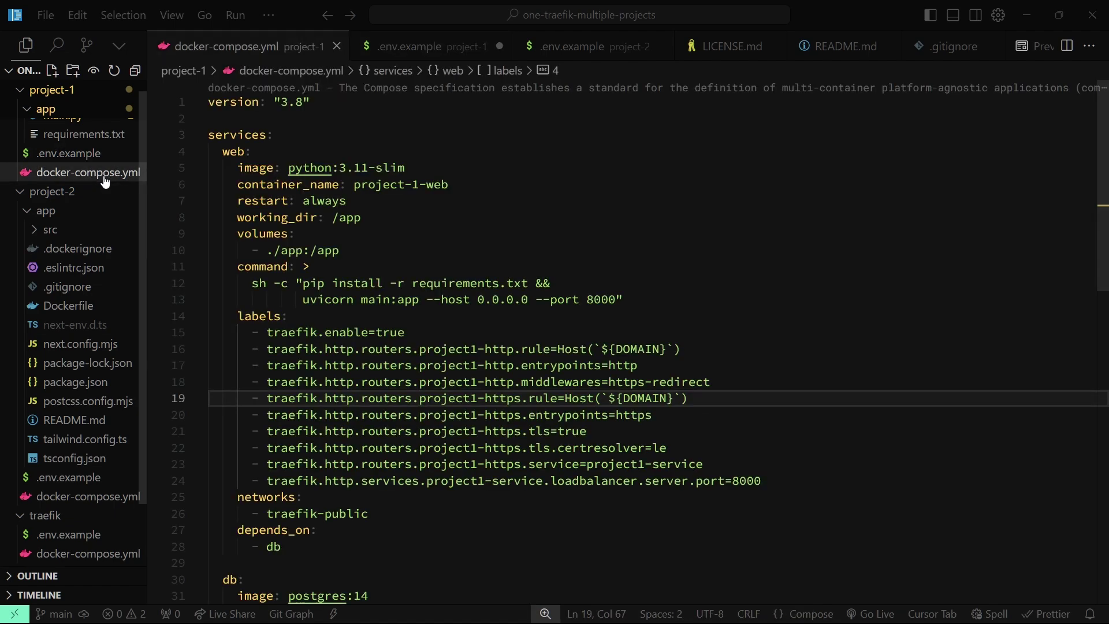
scroll(555, 346, "down", 1)
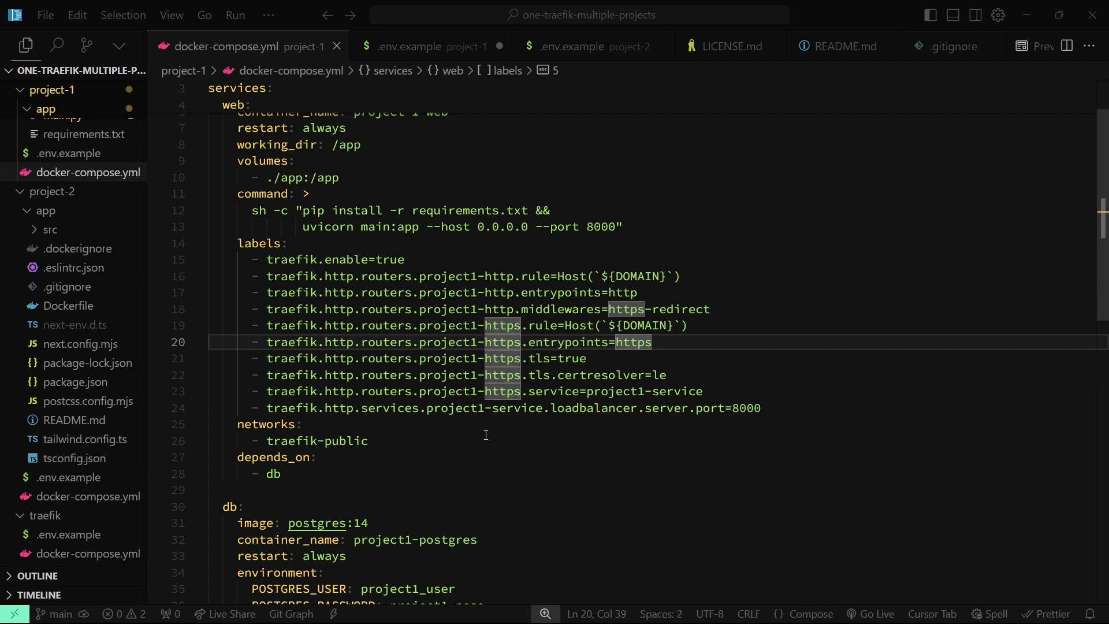
Try subdomain prefixes like umami. and grafana. before ${DOMAIN} on line 19, then remove them
left_click(608, 325)
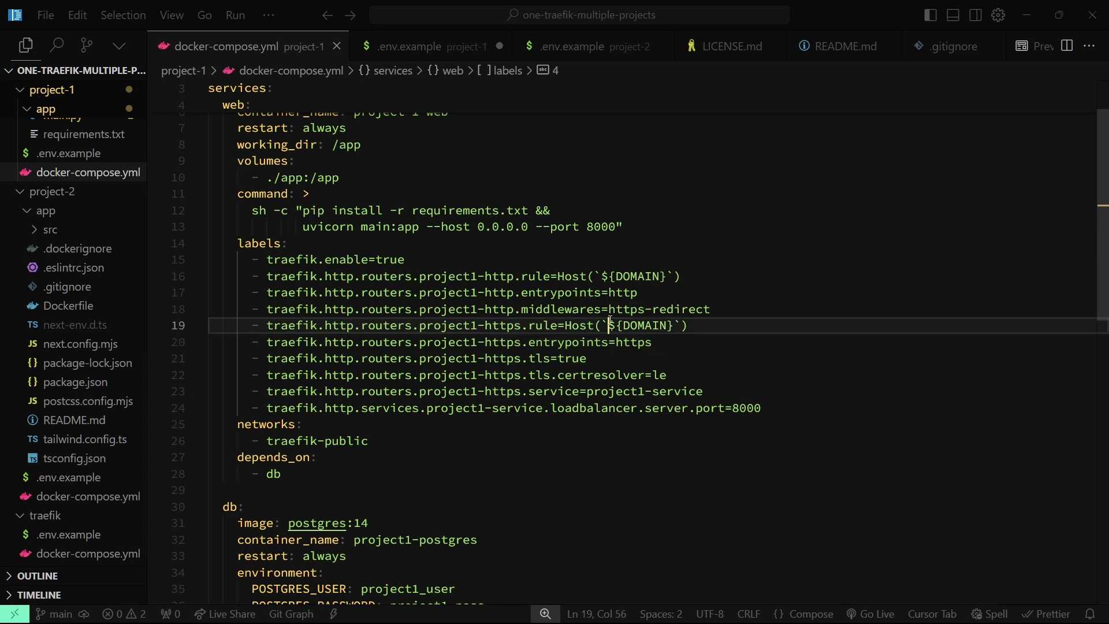
type("grafana.")
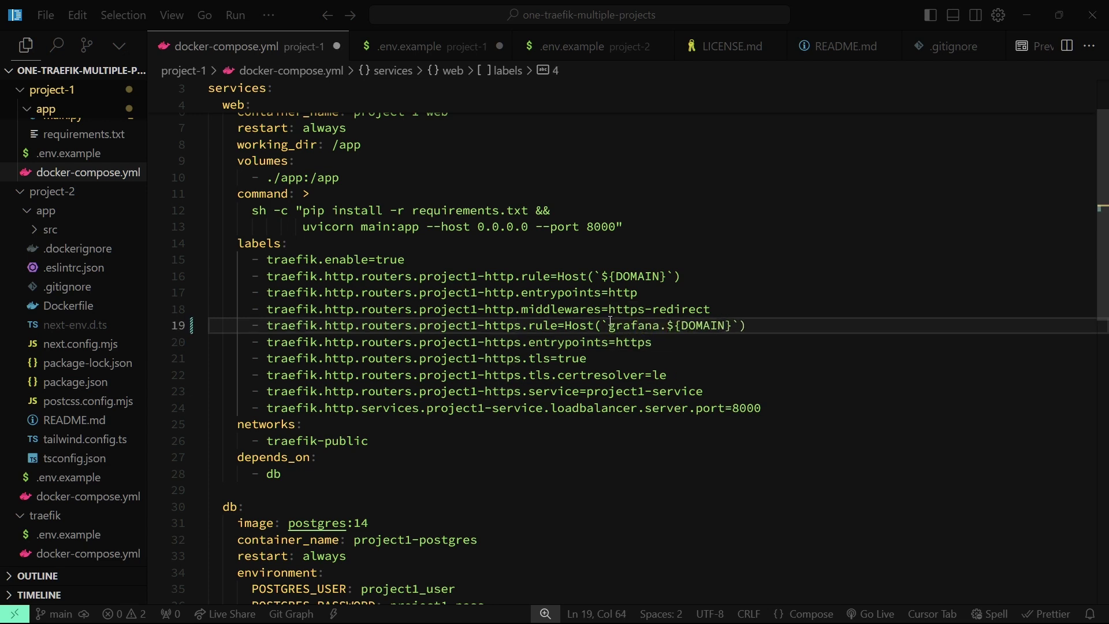
key("BackSpace")
key("BackSpace")
key("BackSpace")
key("BackSpace")
key("BackSpace")
key("BackSpace")
key("BackSpace")
type("y")
key("BackSpace")
type("umami.")
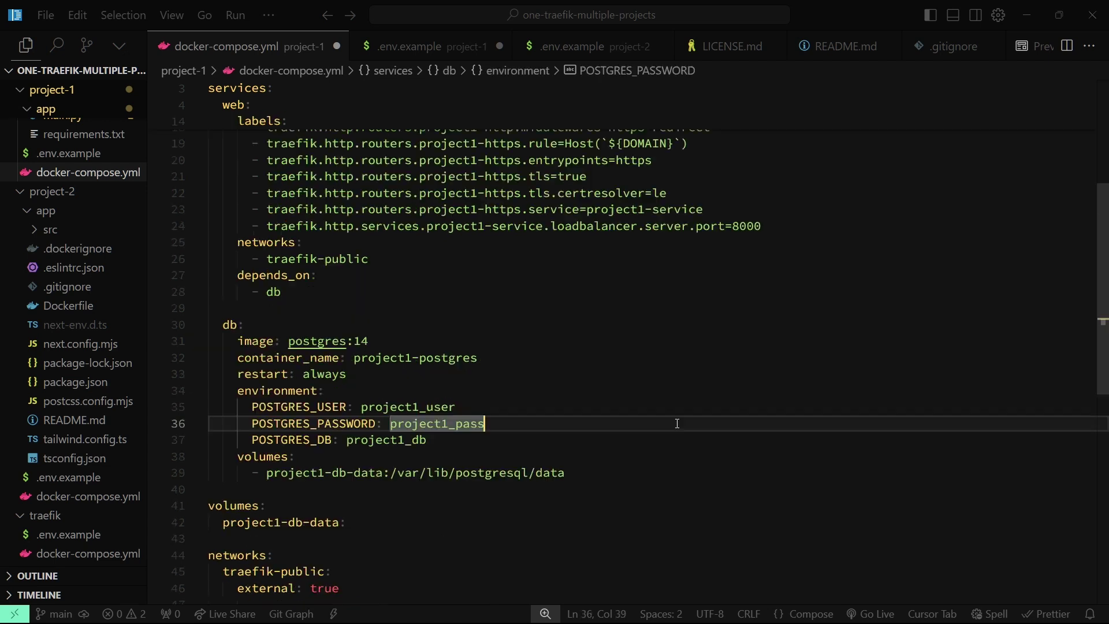
key("ctrl+Left")
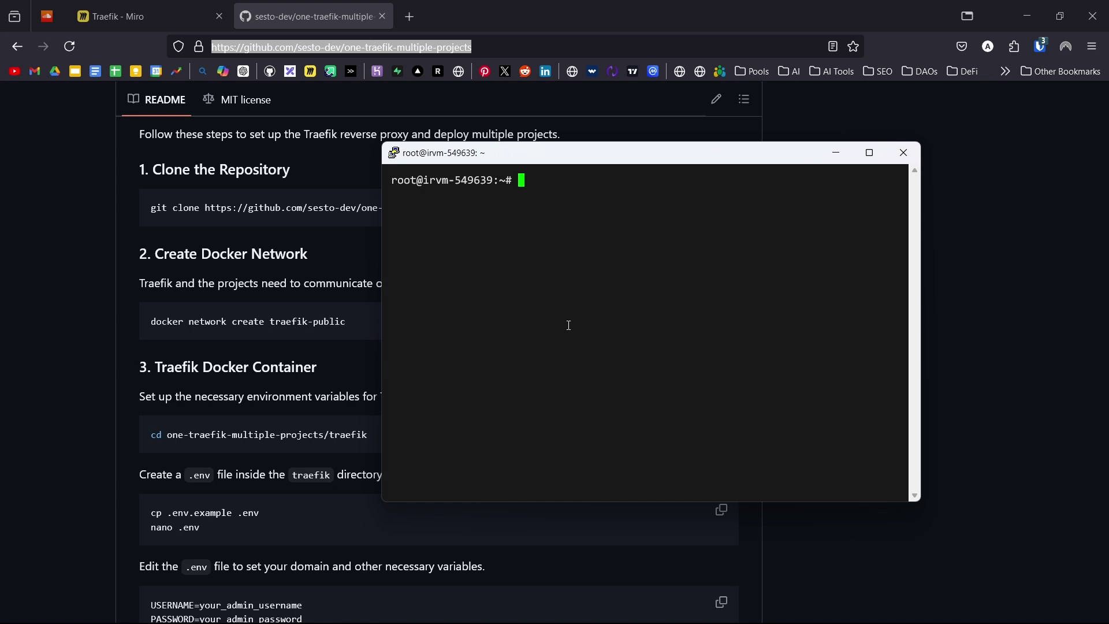
Run git clone with the copied GitHub URL, then 'docker network create traefik-public'
left_click(437, 47)
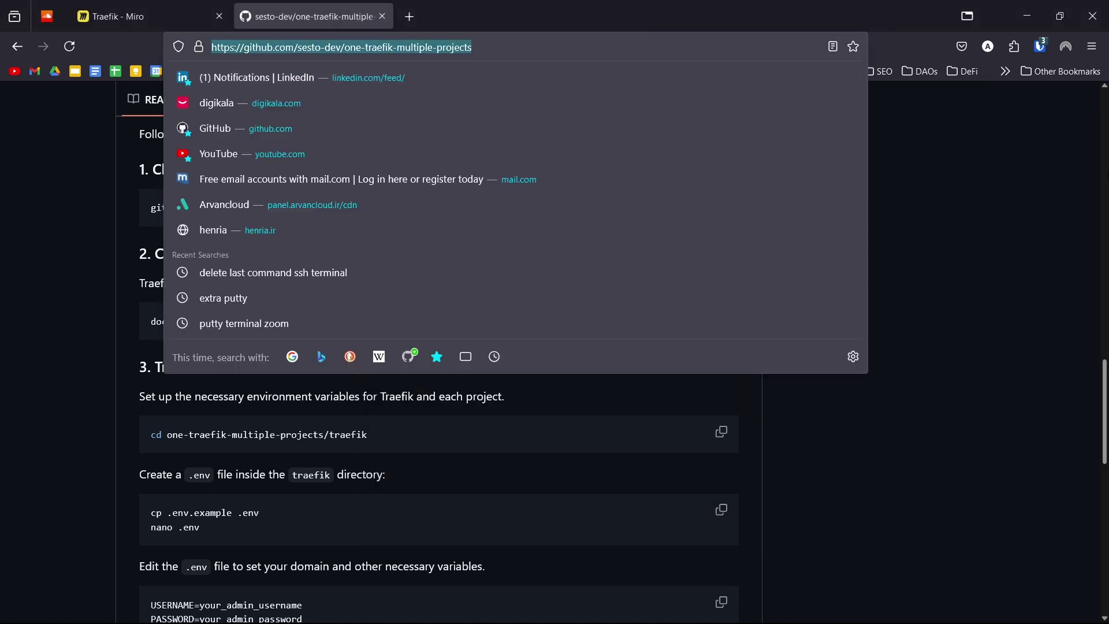
left_click(1039, 168)
mouse_move(617, 617)
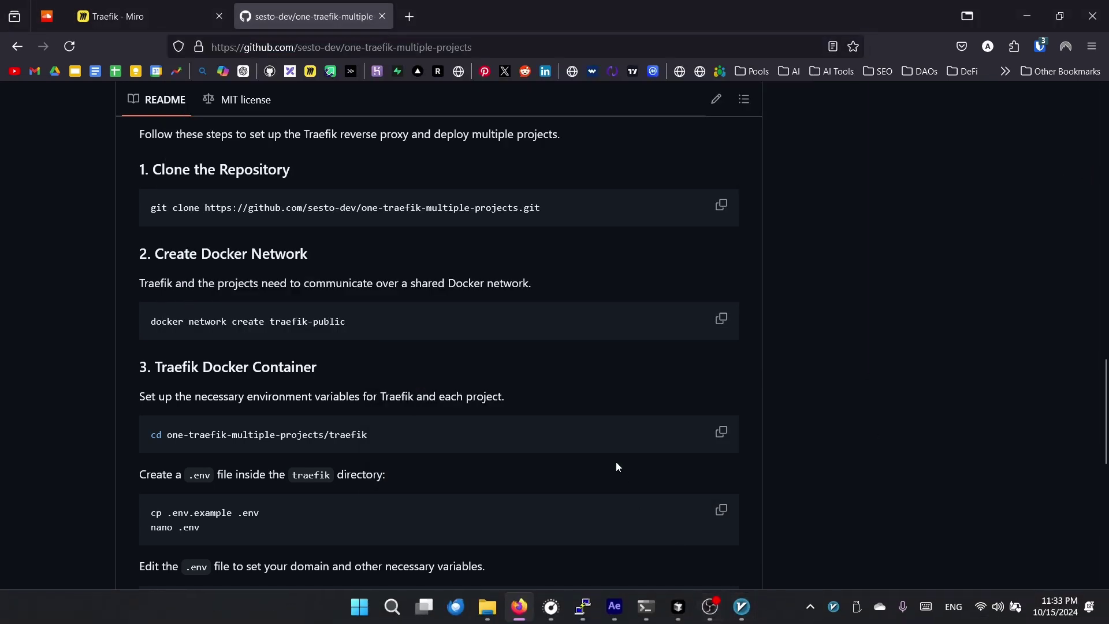
key("alt+Tab")
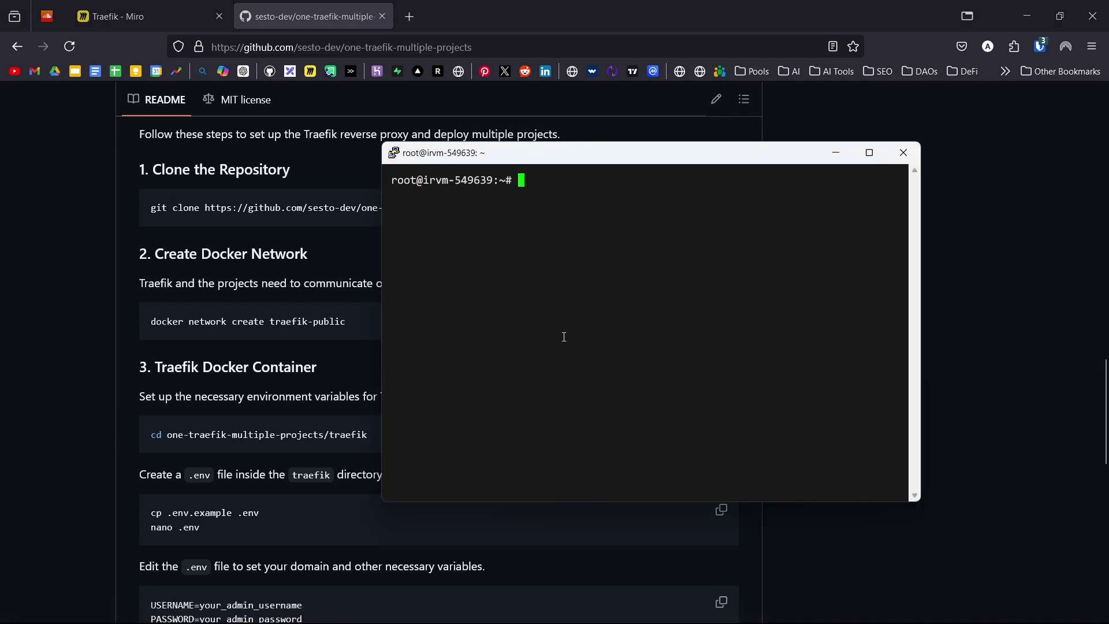
type("git clone")
right_click(563, 337)
key("Return")
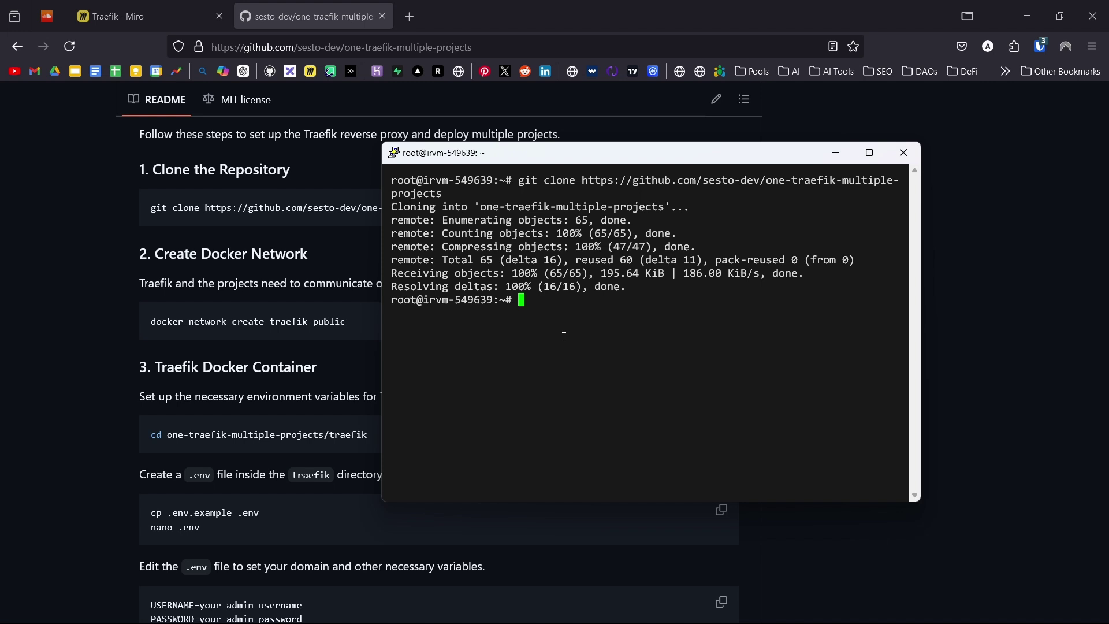
type("docker ")
type("network ")
type("create traefik-public")
key("Return")
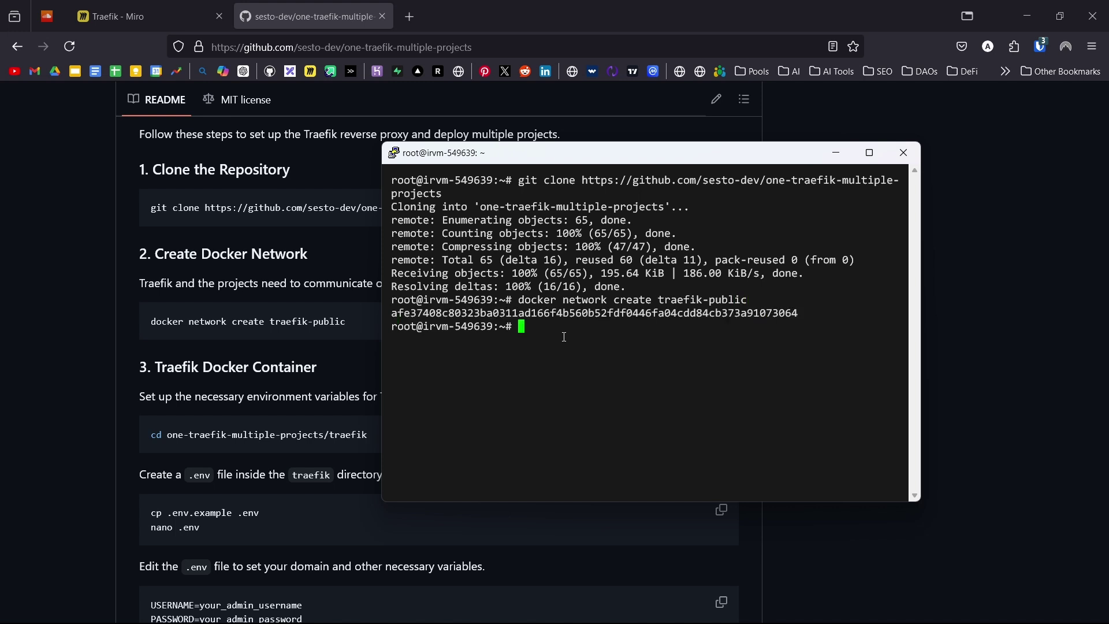
type("cd one")
Enter one-traefik-multiple-projects/traefik/ and run 'cp .env.example .env'
key("Tab")
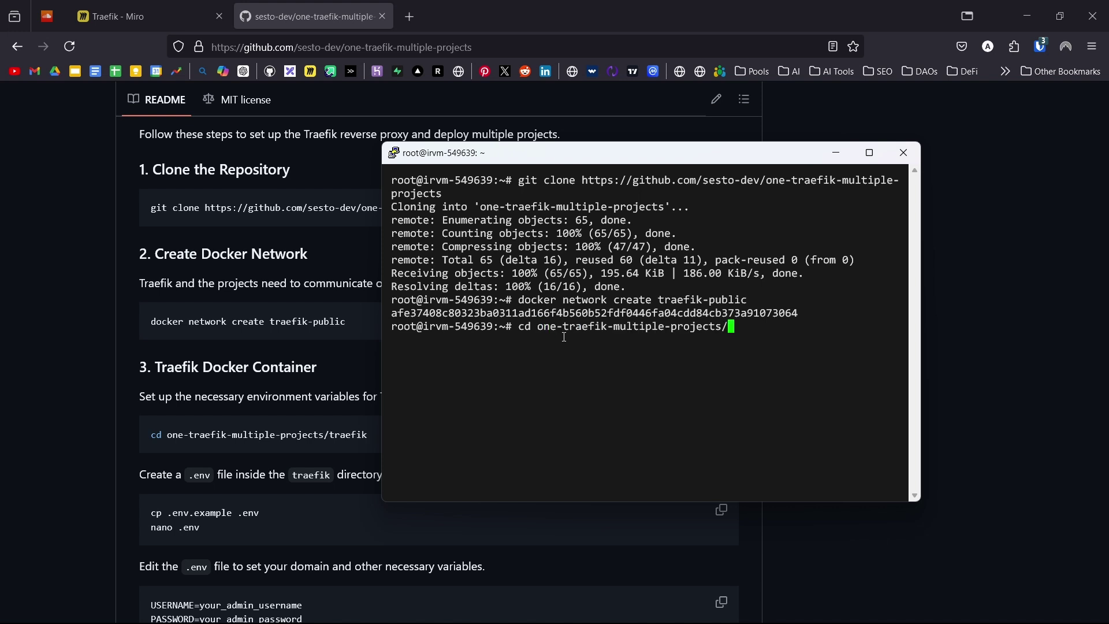
type("tr")
key("Tab")
key("Return")
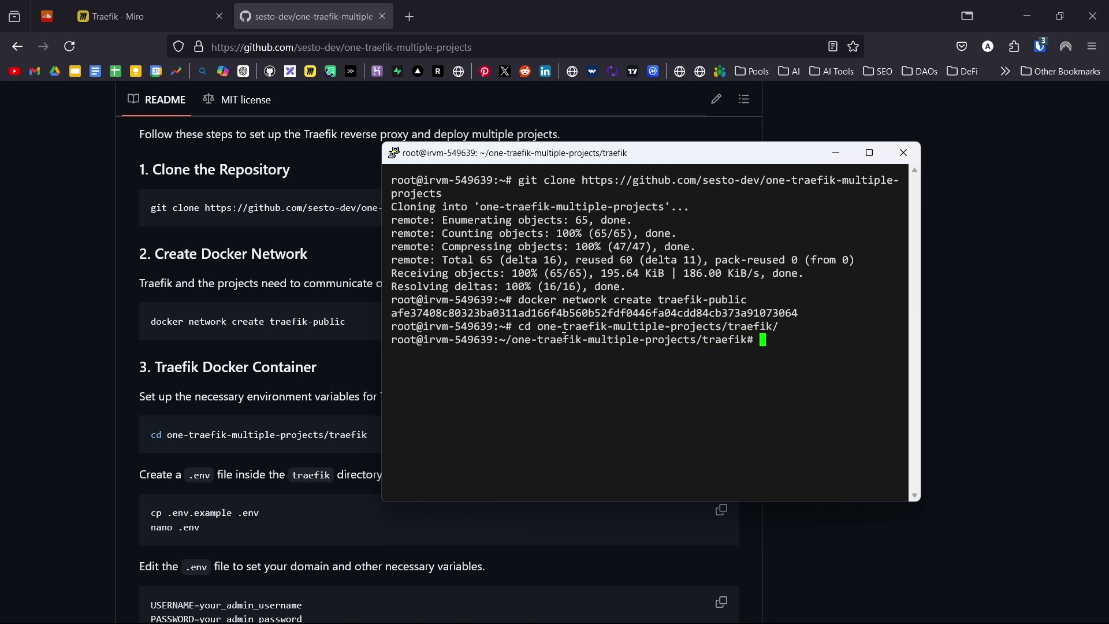
type("cp")
type(" .env")
key("Tab")
type(".env")
key("Return")
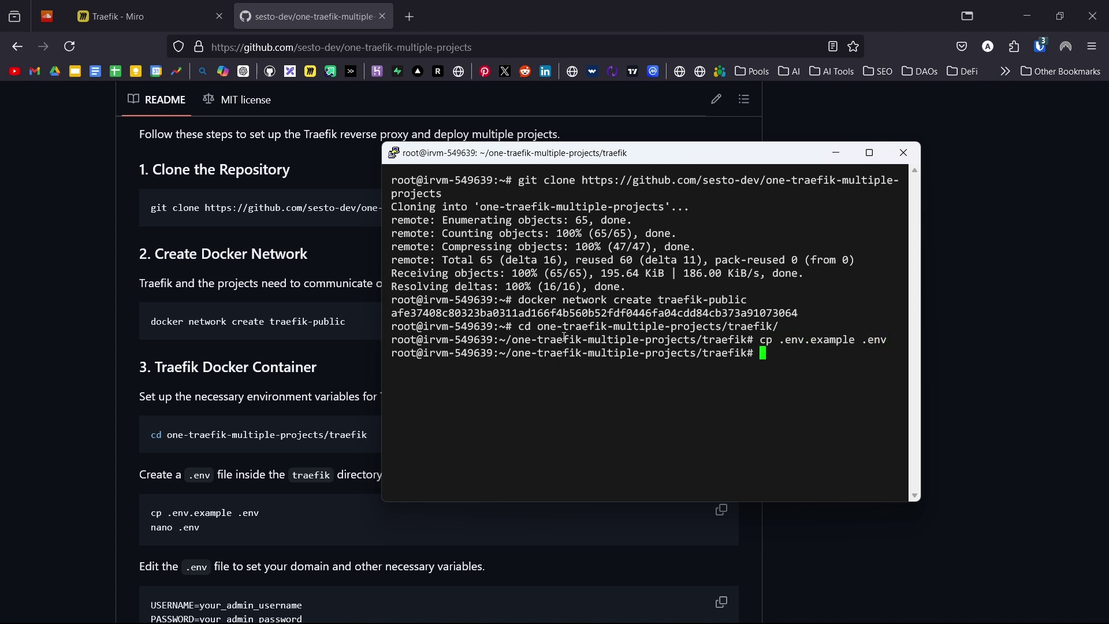
type("nano ")
type(".env")
In nano, set USERNAME admin, DOMAIN unbuildables.com and ACME_EMAIL, then save and exit
key("Return")
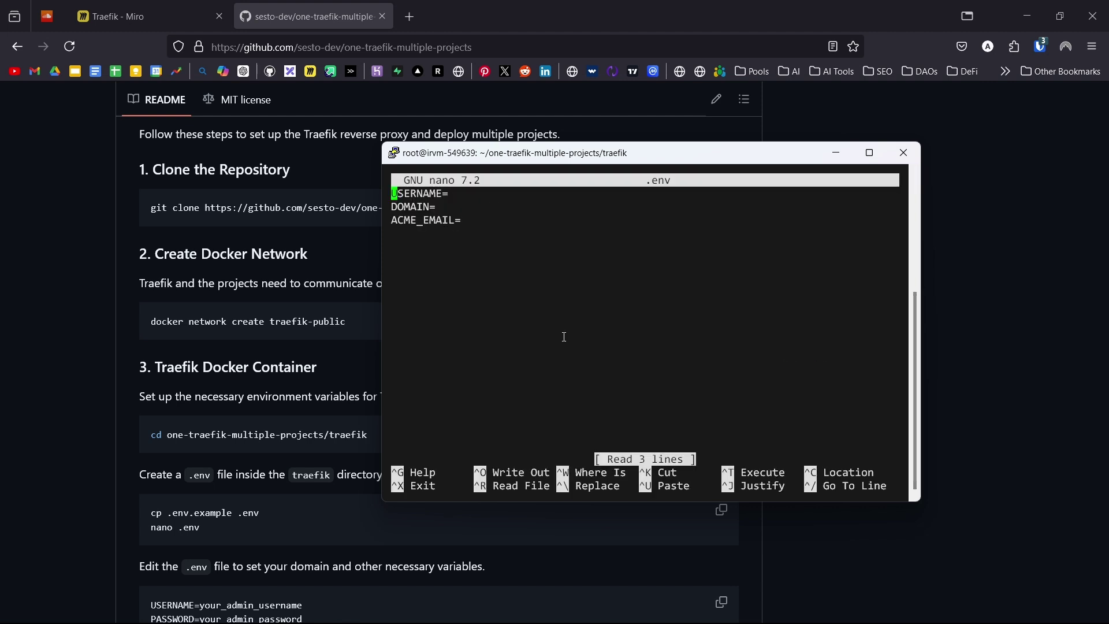
key("Right")
key("Right")
key("Right")
key("Right")
key("Right")
key("Right")
key("Right")
key("Right")
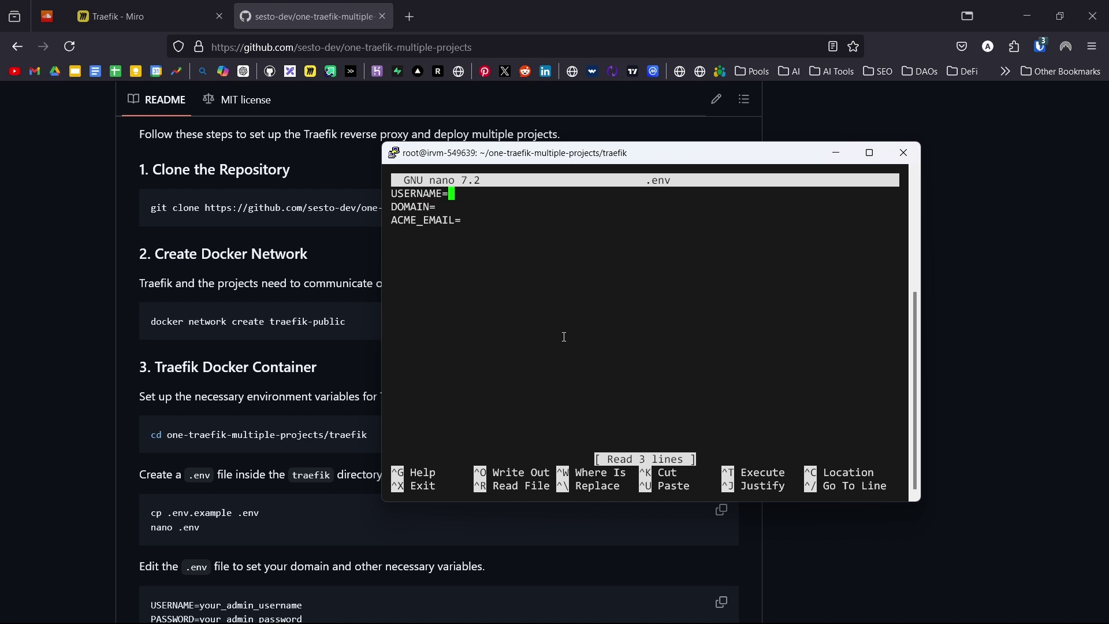
type("admin")
key("Down")
type("unbuildables.com")
key("Down")
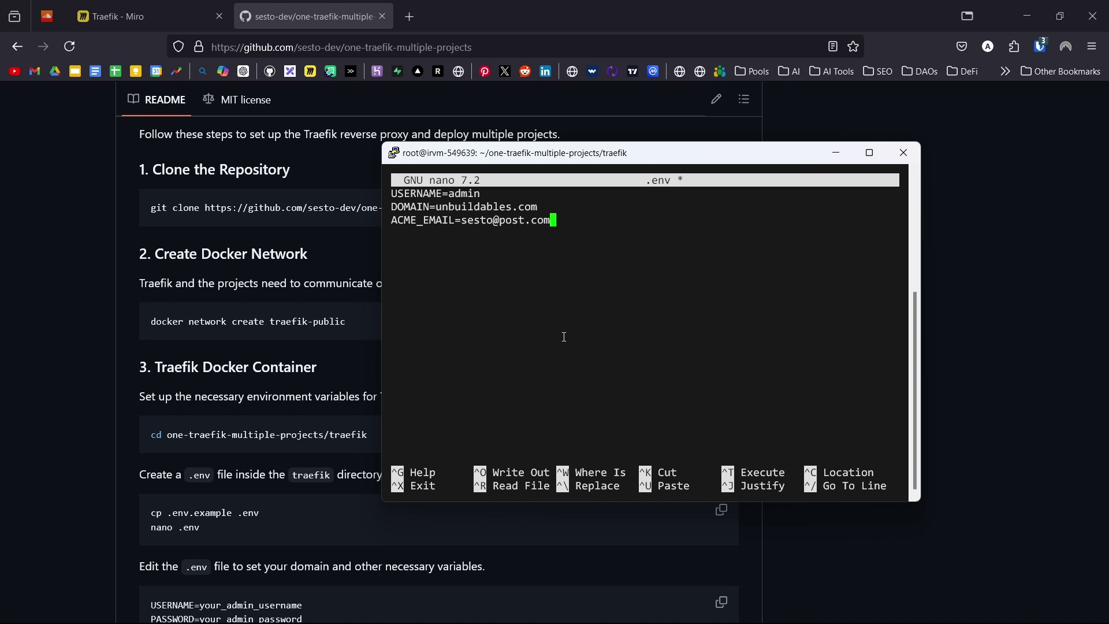
key("ctrl+s")
key("ctrl+x")
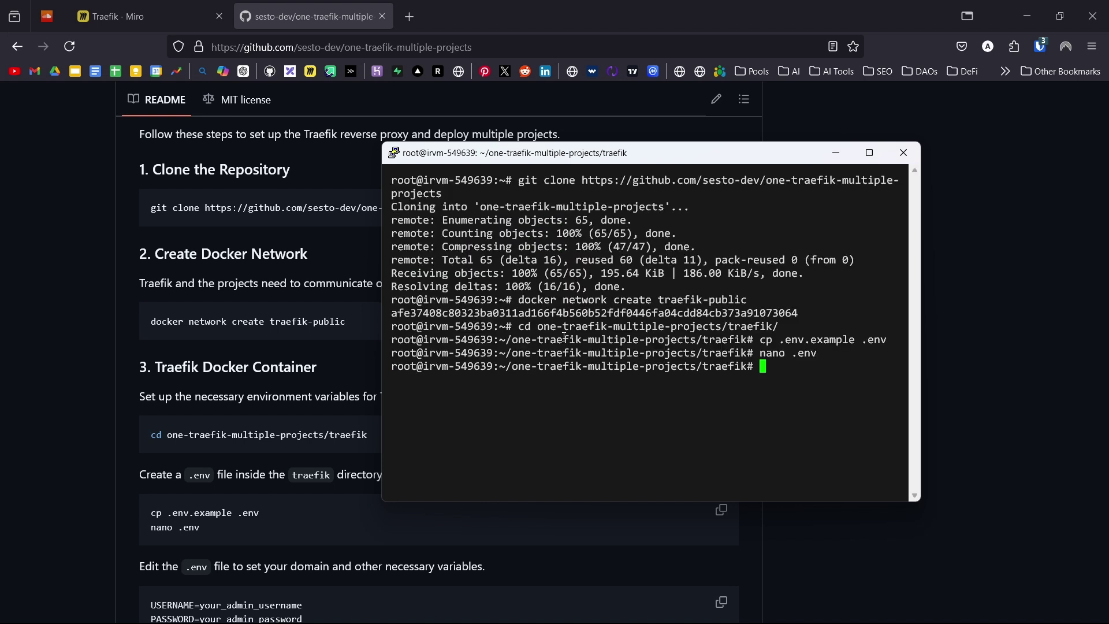
scroll(564, 337, "down", 3)
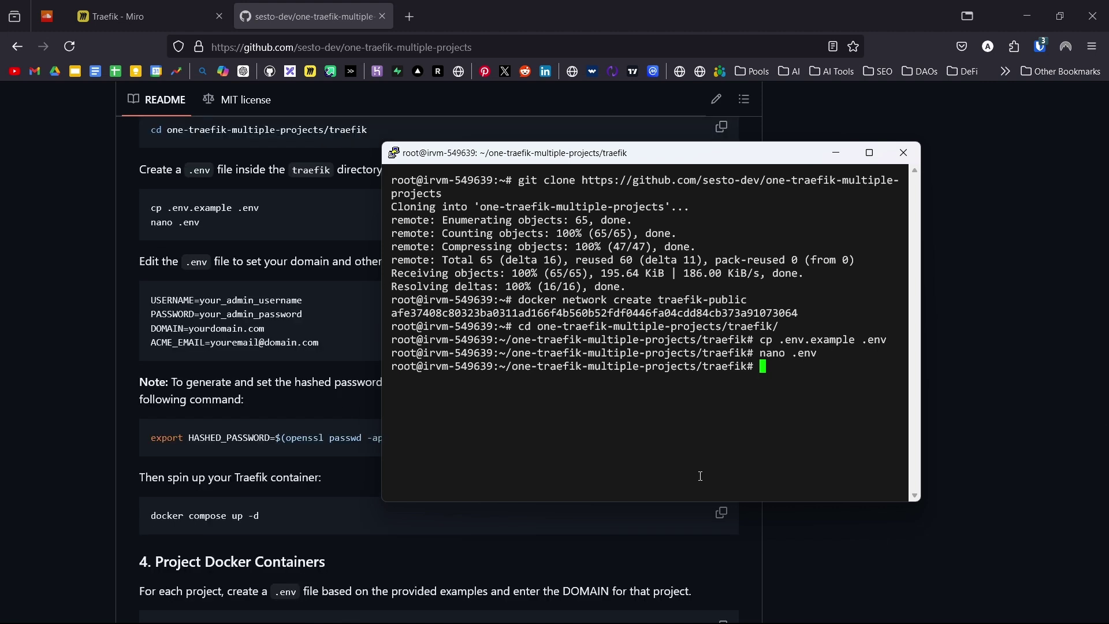
Export HASHED_PASSWORD via the README command, echo it, then run 'docker compose up -d'
left_click(657, 548)
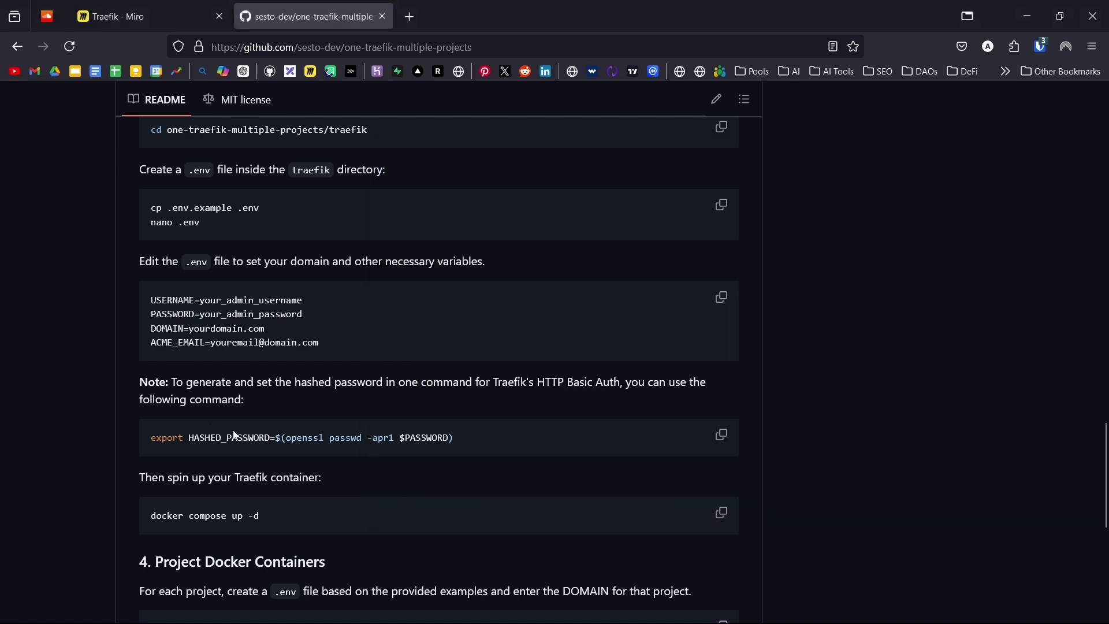
left_click(724, 440)
key("alt+Tab")
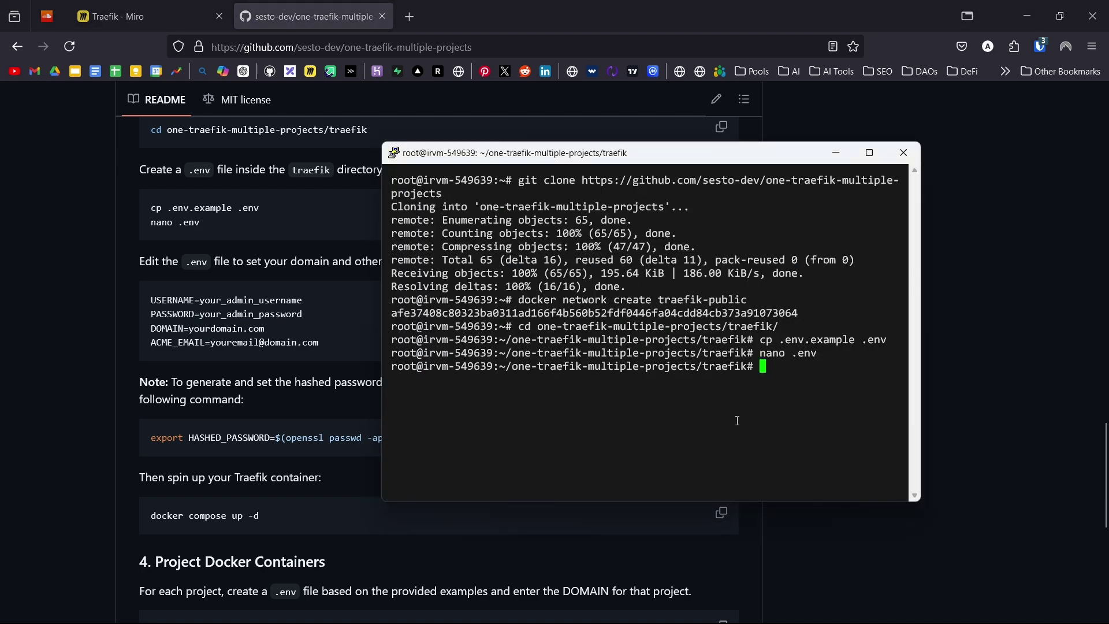
right_click(751, 409)
key("Return")
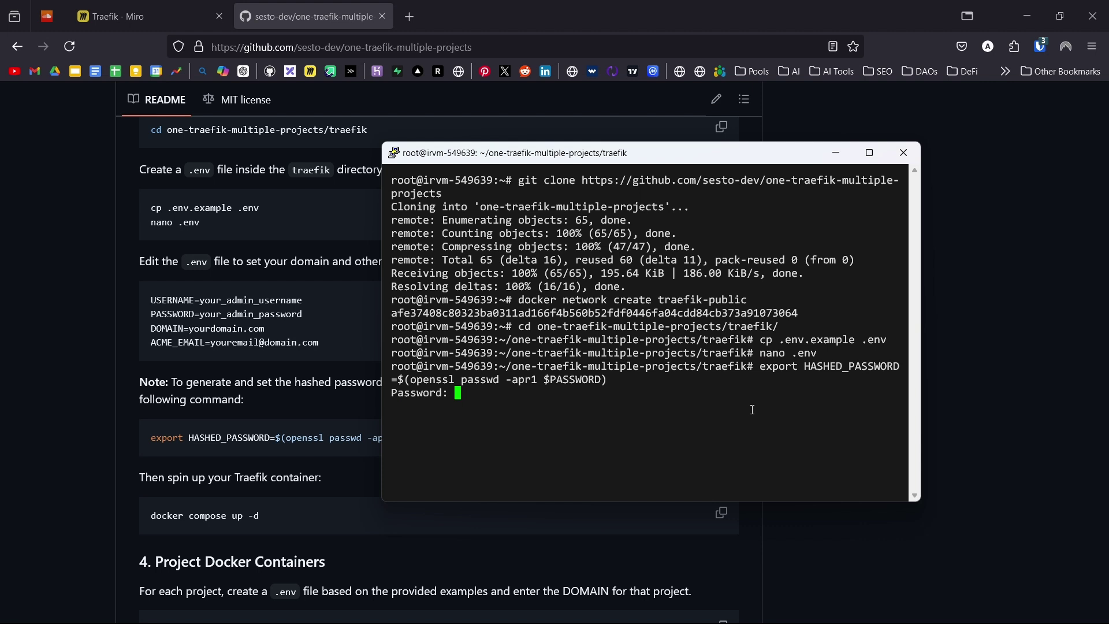
key("Return")
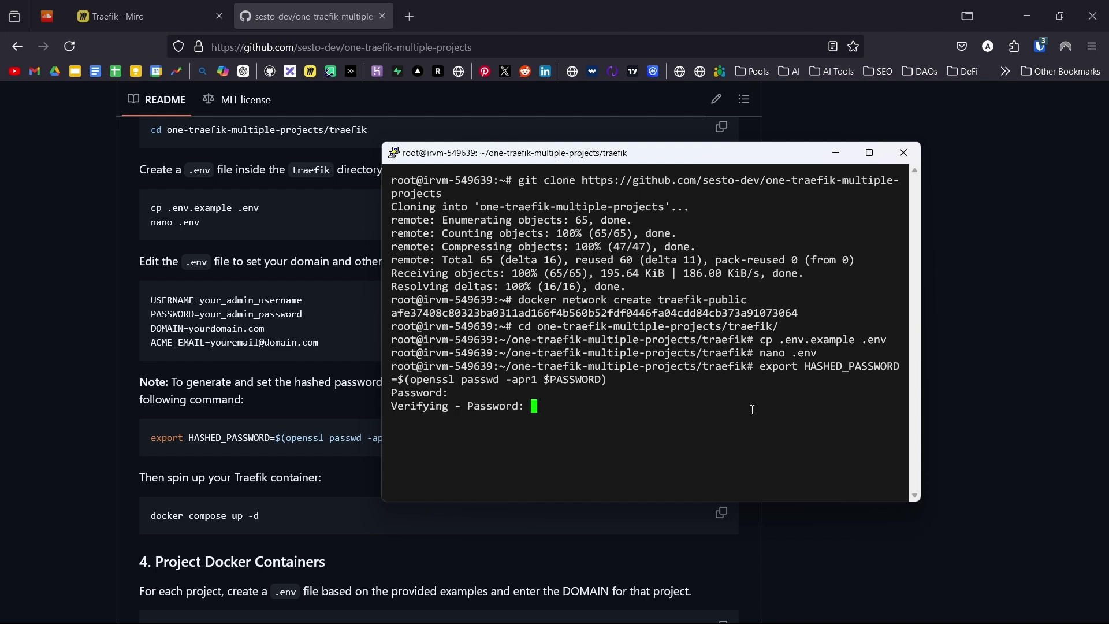
key("Return")
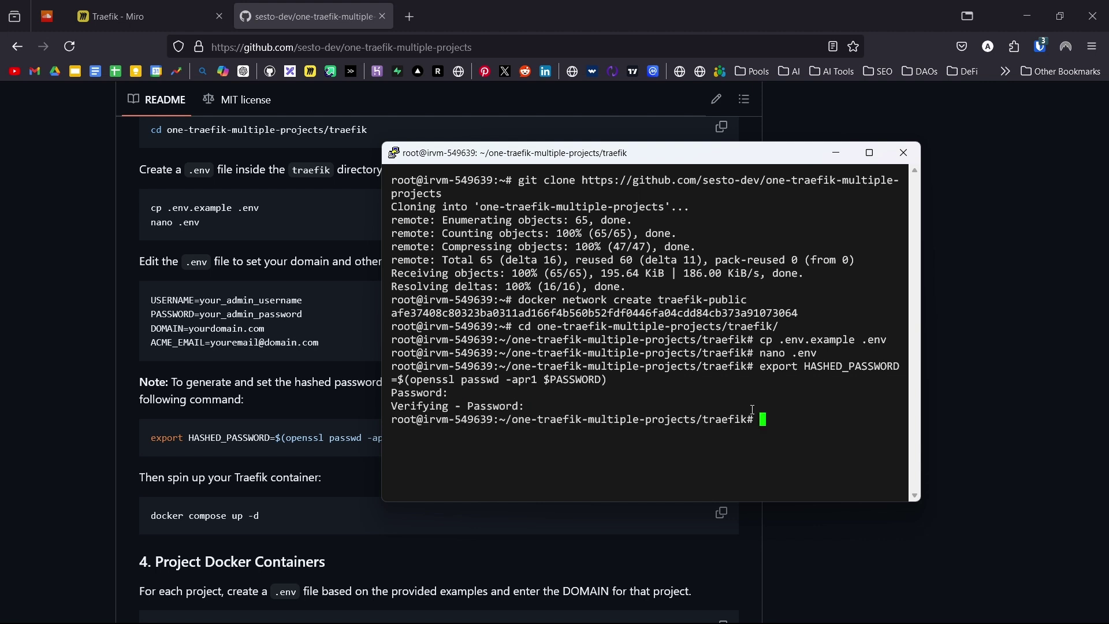
type("echo ")
type("$HASHED_PASSWORD")
key("Return")
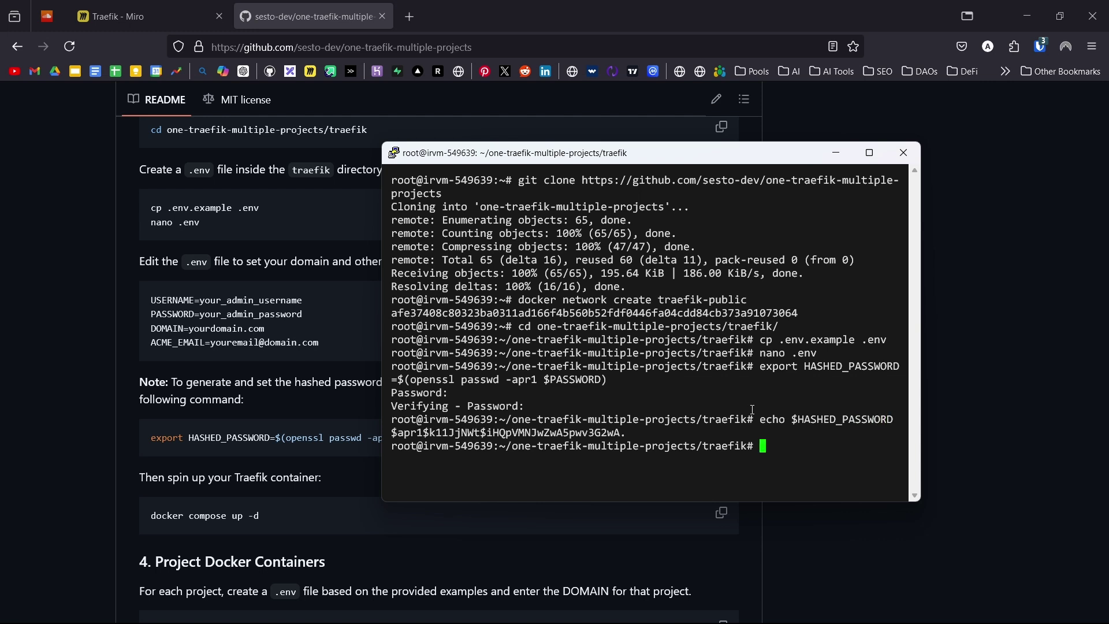
type("docker")
type(" compose ")
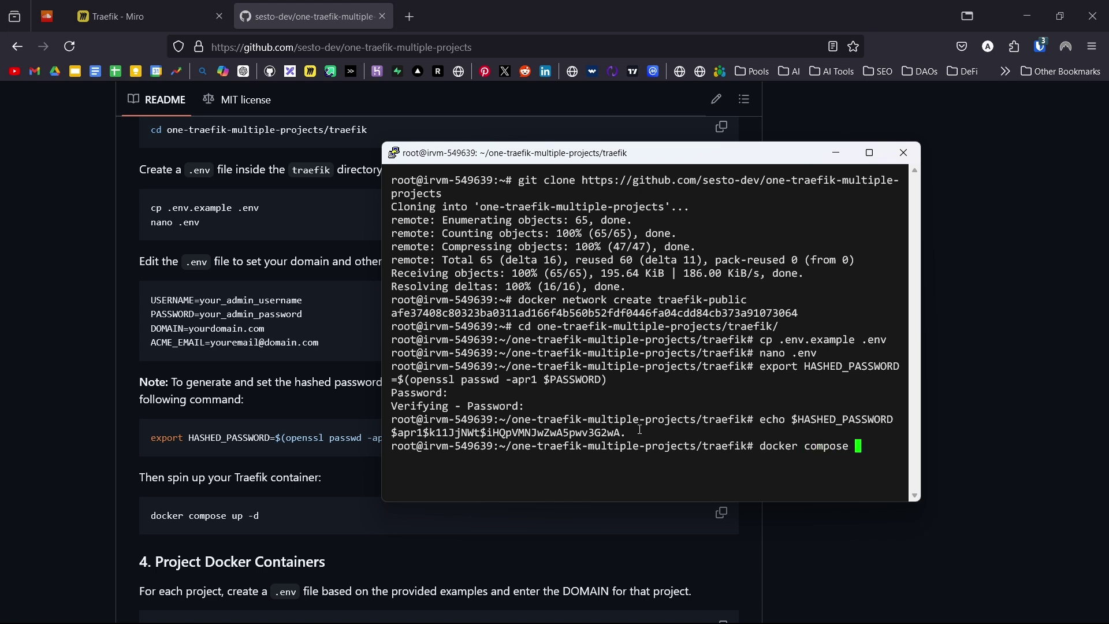
type("up -d")
key("Return")
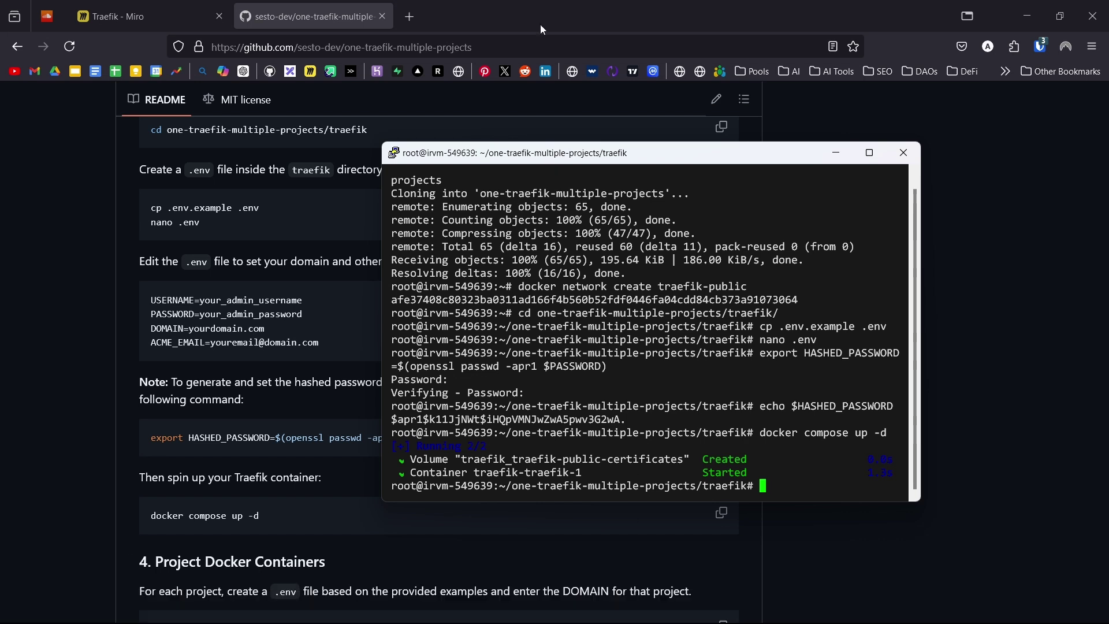
Load the Traefik dashboard in a new tab and open its HTTP Routers list
left_click(400, 14)
type("tra")
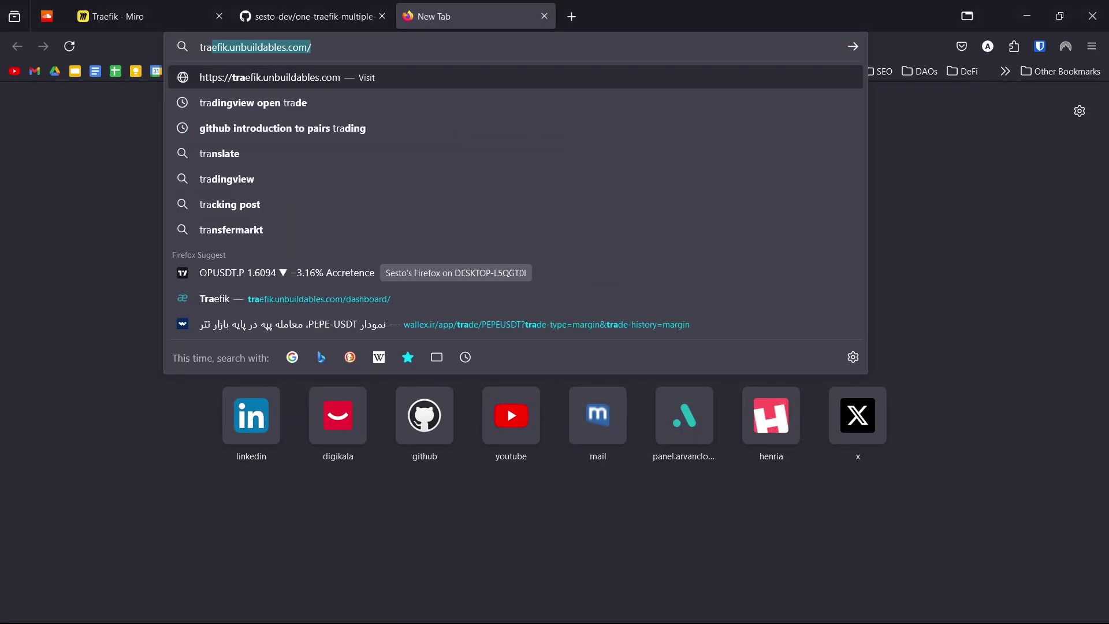
key("Return")
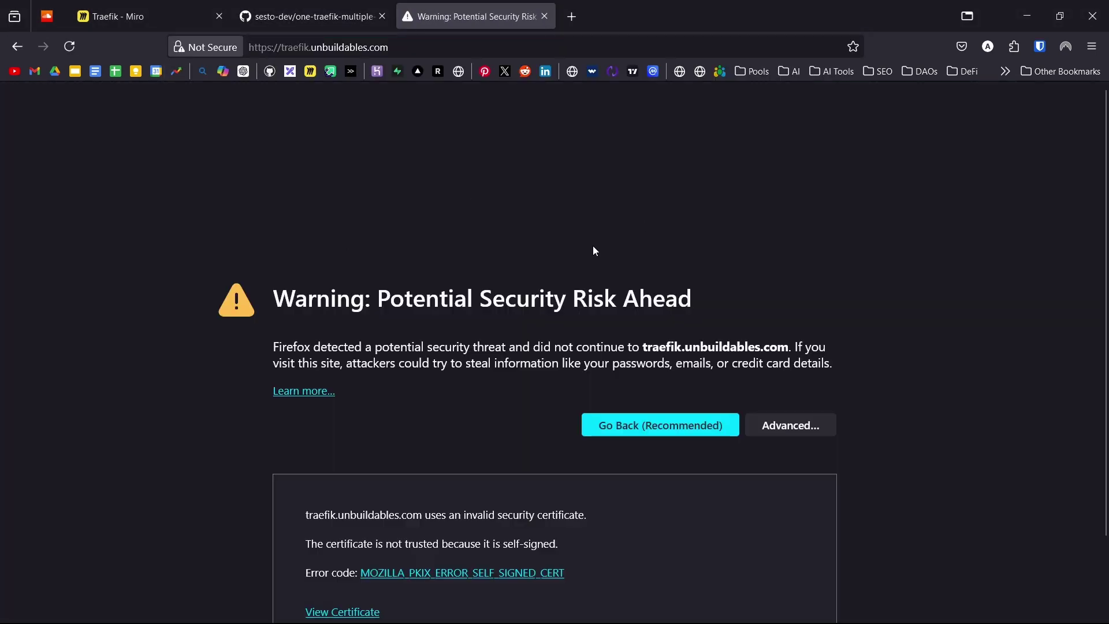
scroll(632, 346, "down", 2)
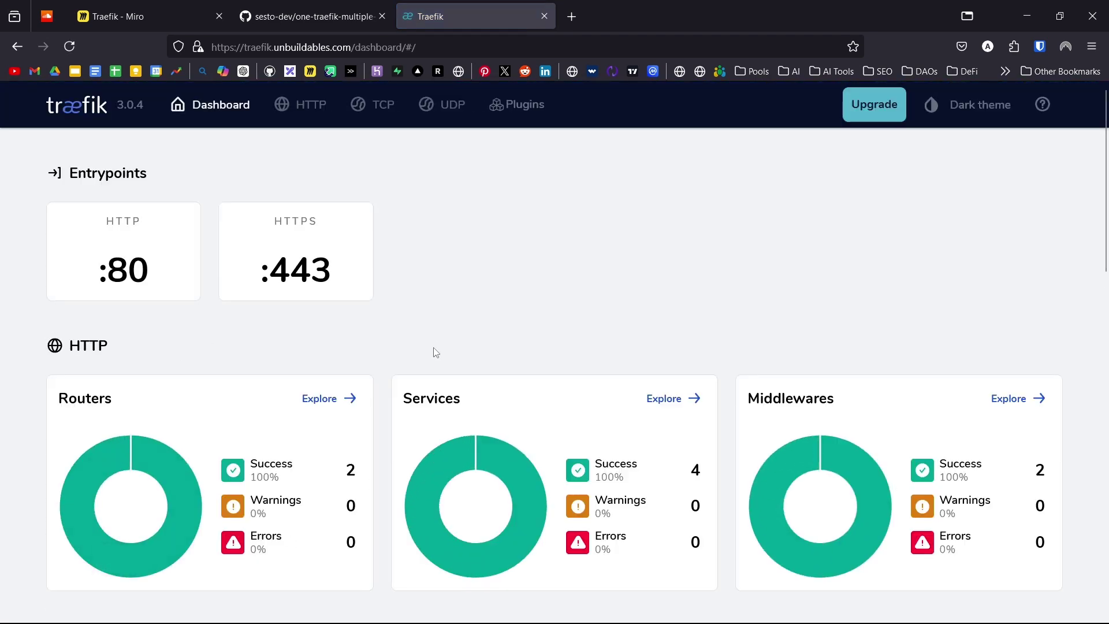
scroll(435, 350, "down", 3)
scroll(433, 348, "down", 1)
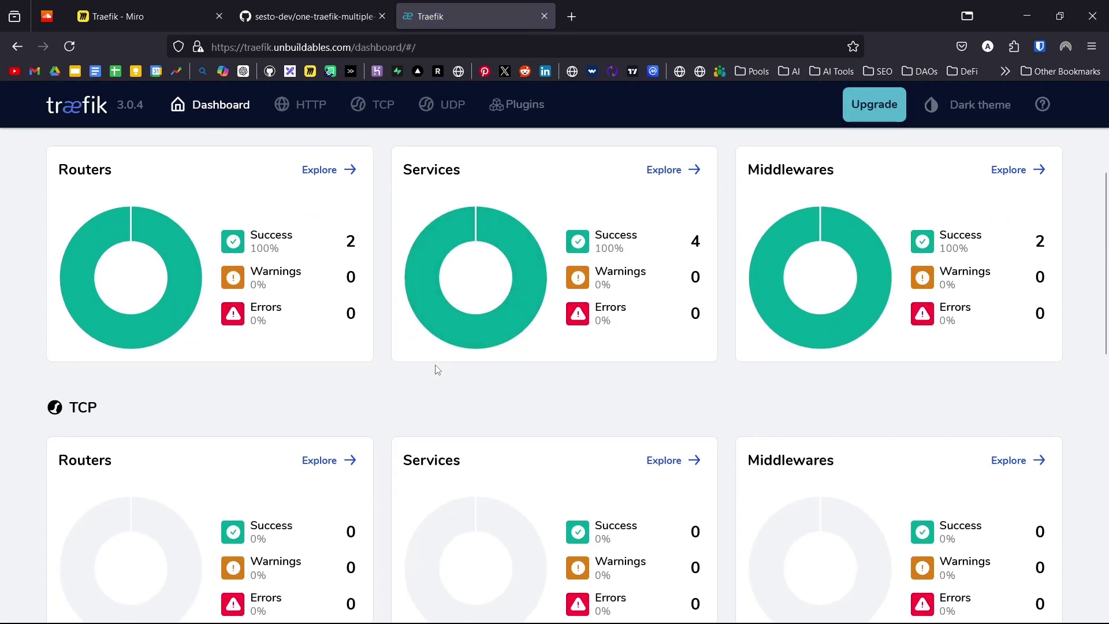
scroll(432, 381, "down", 3)
scroll(432, 381, "up", 2)
scroll(435, 456, "up", 3)
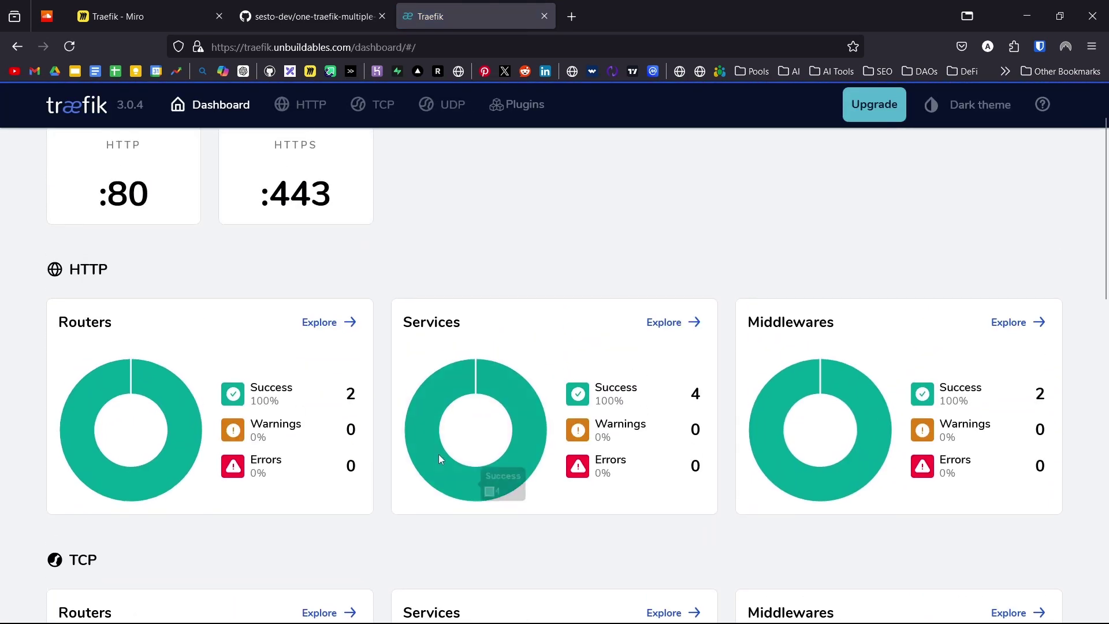
scroll(231, 407, "up", 1)
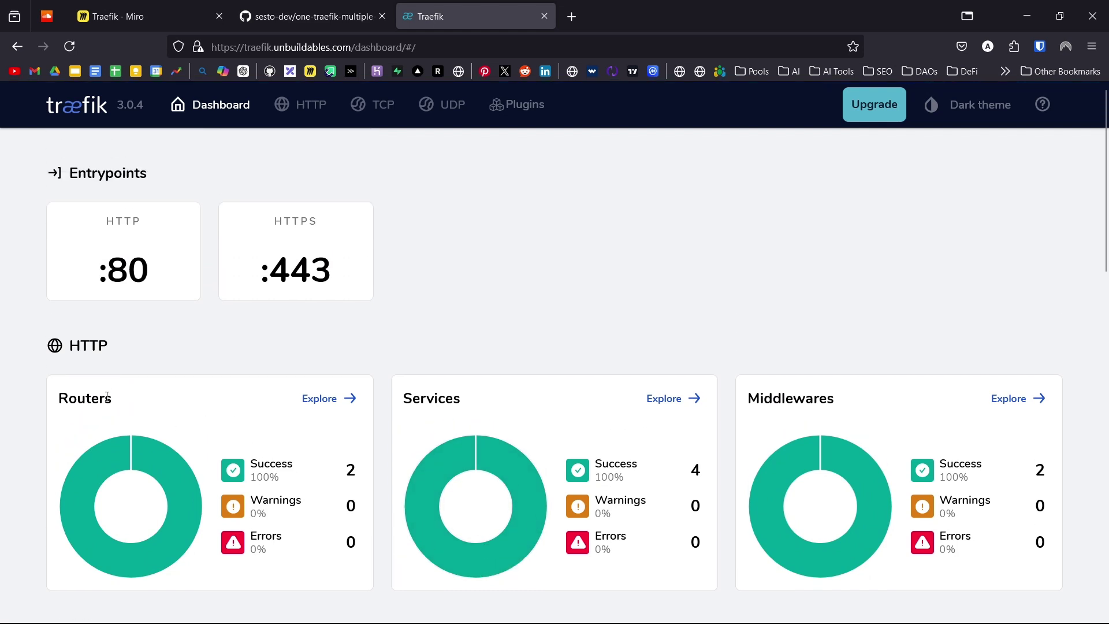
left_click(329, 399)
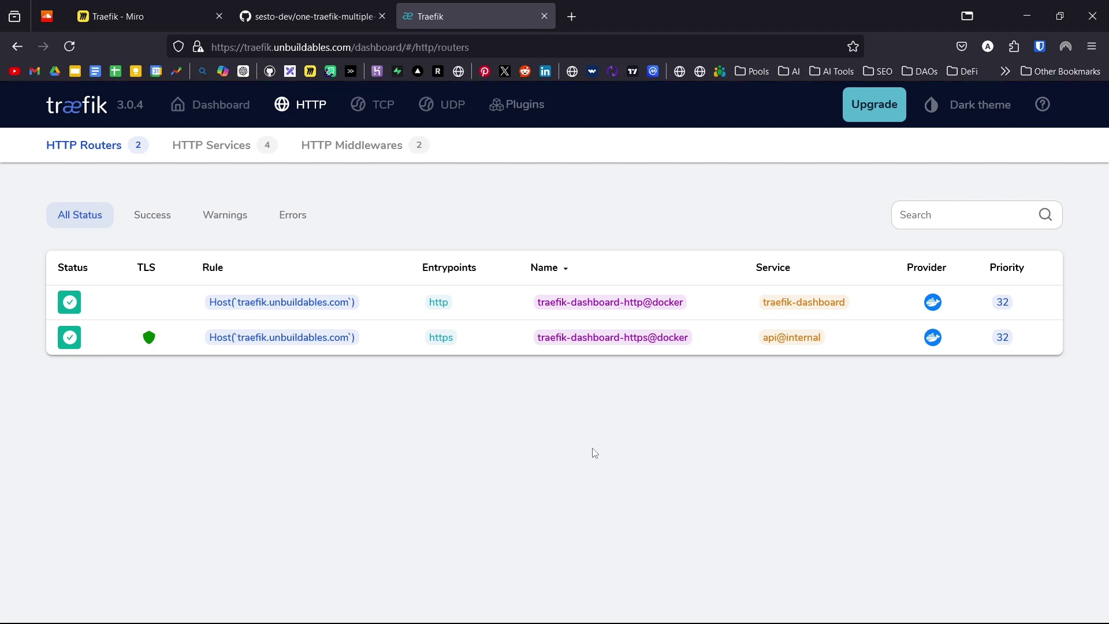
In project-1, copy .env.example to .env and set DOMAIN=unbuildables.com
key("alt+Tab")
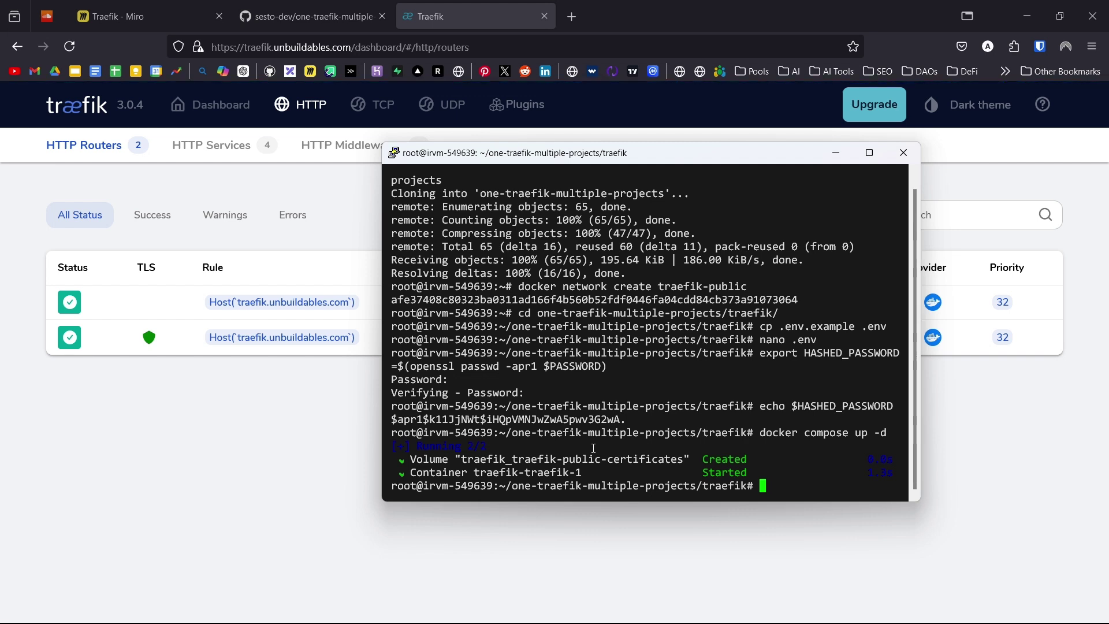
type("cd ../project-1")
key("Return")
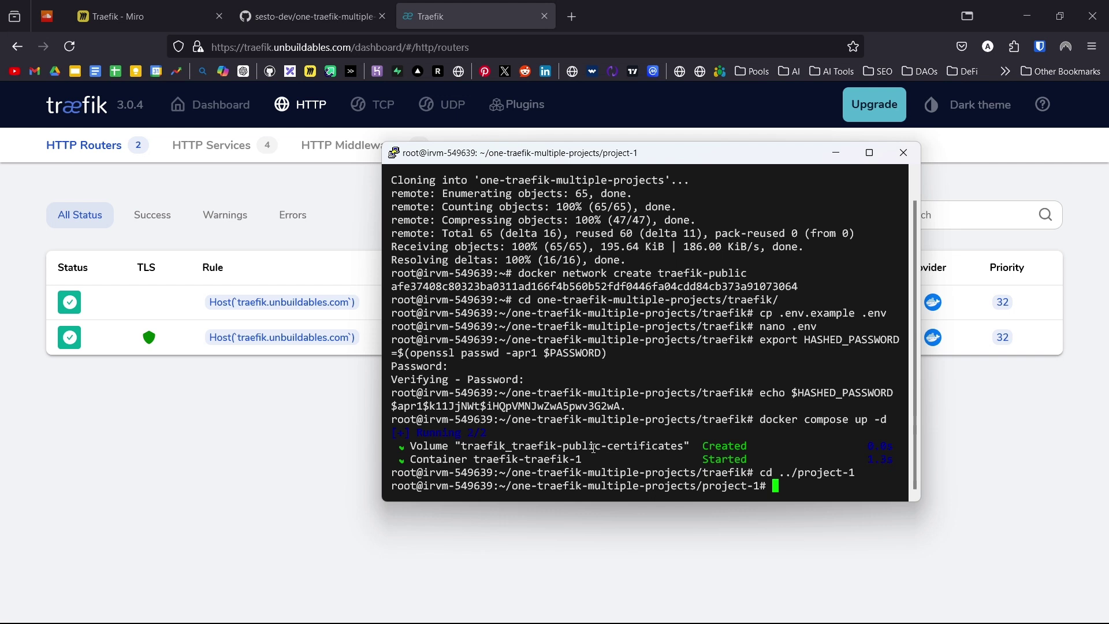
type("cp .en")
key("Tab")
type(".env")
key("Return")
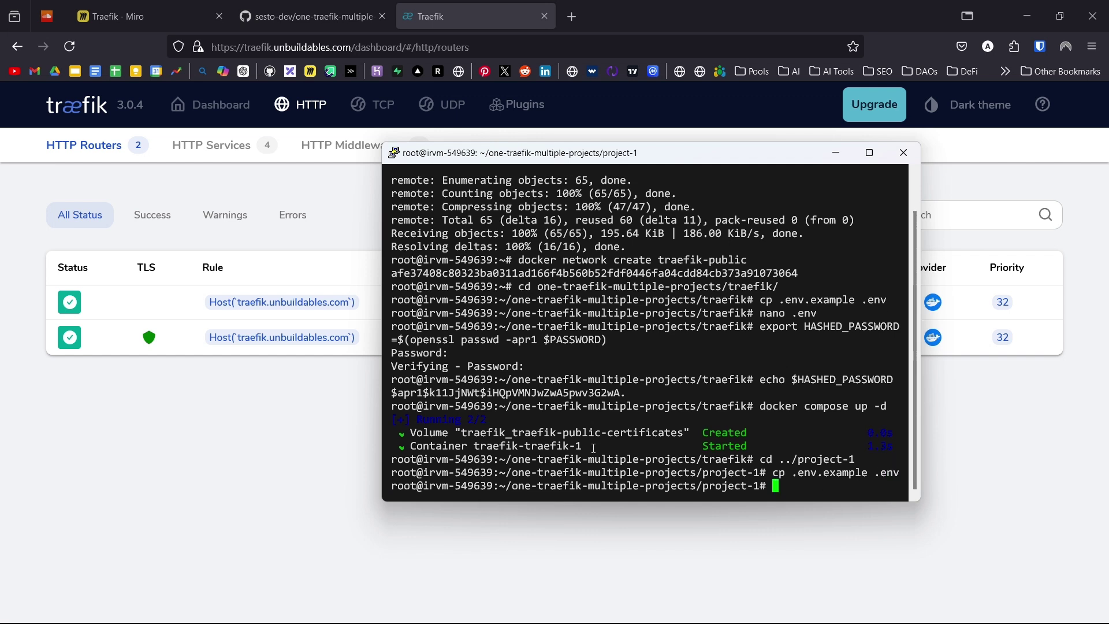
type("nano .env")
key("Return")
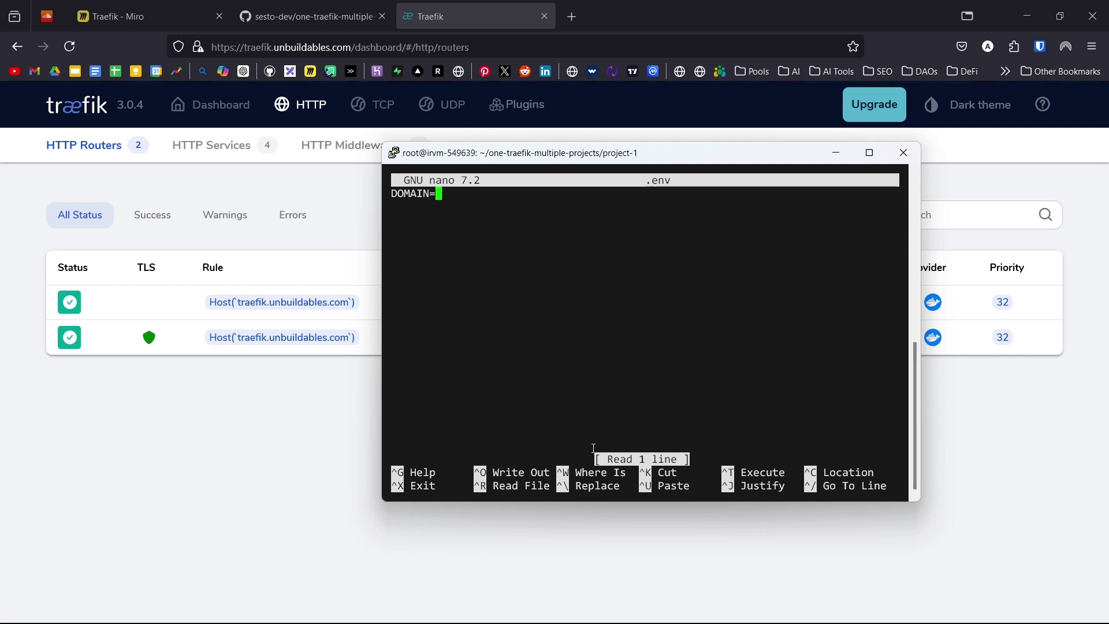
type("unbuildables.com")
key("ctrl+o")
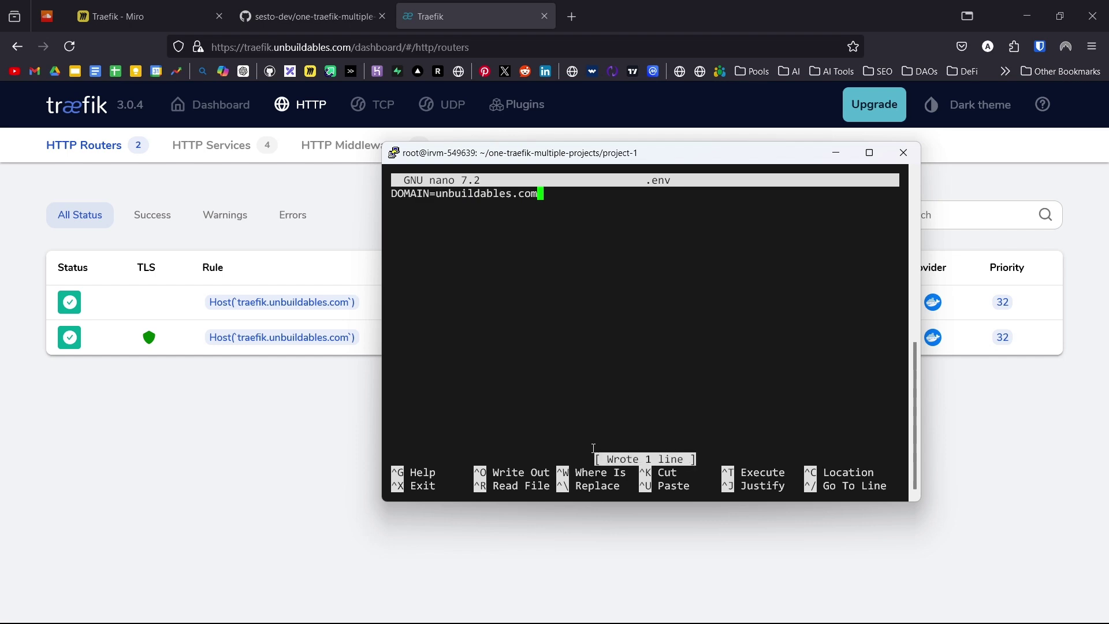
key("ctrl+x")
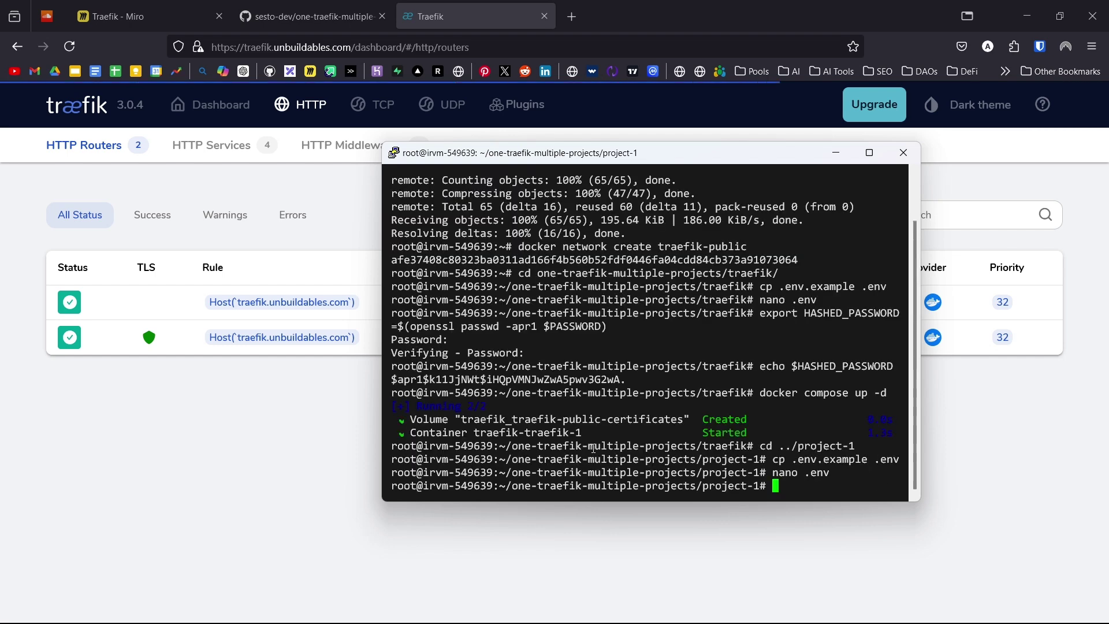
type("docker compose up -d")
Start project 1 with docker compose up -d and check its new dashboard routers
key("Return")
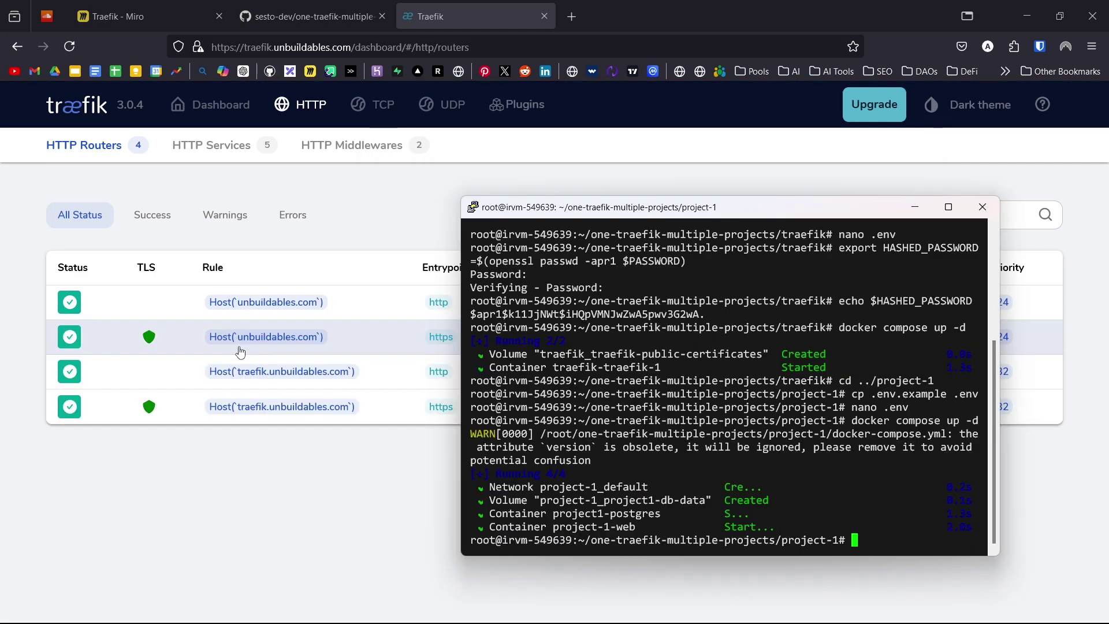
left_click(294, 482)
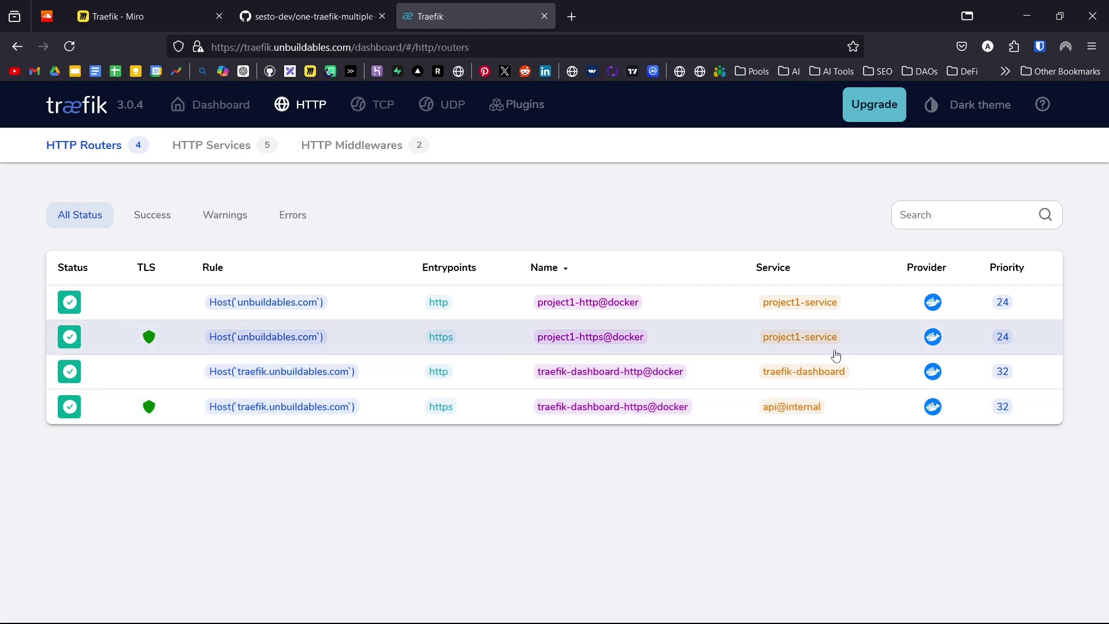
key("alt+Tab")
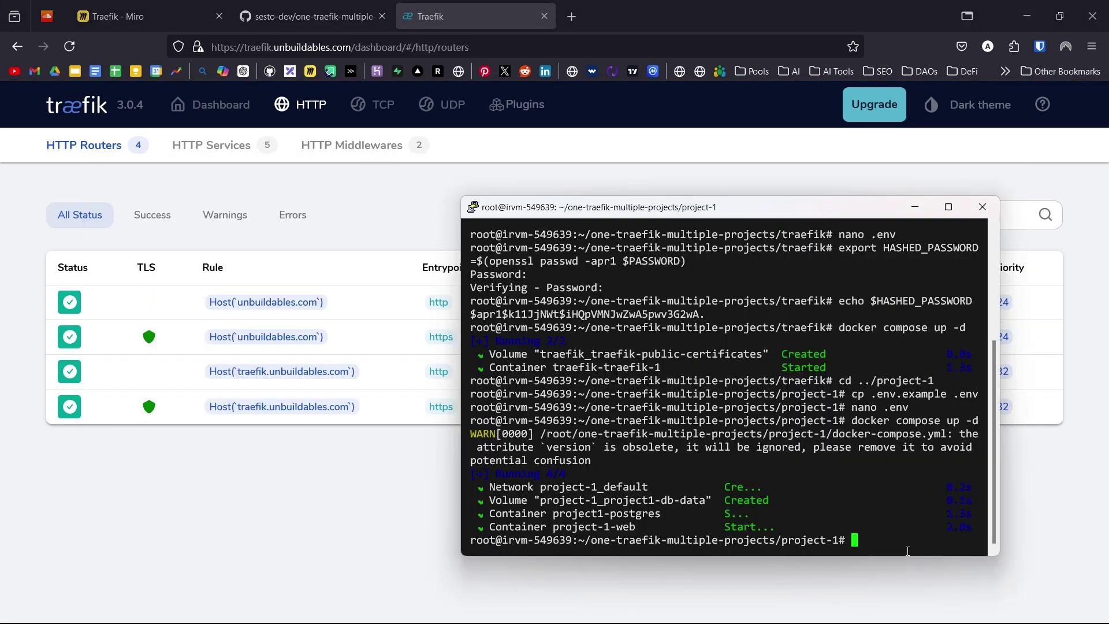
type("cd ")
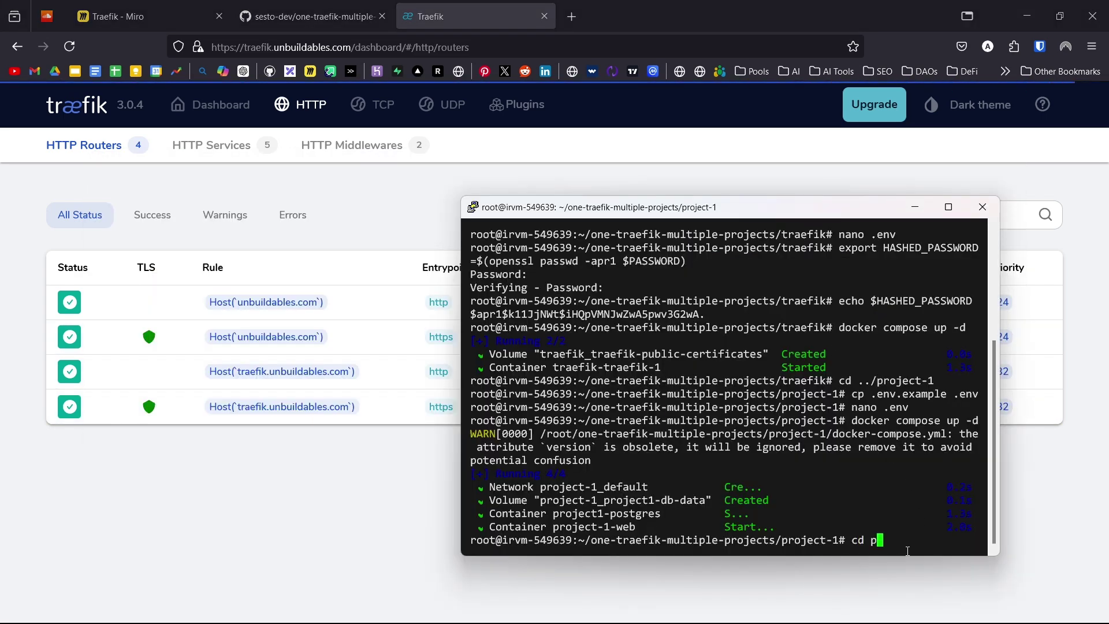
type("../project-2")
Create project-2's .env with DOMAIN=titanbornes.com and start it with docker compose up -d
key("Return")
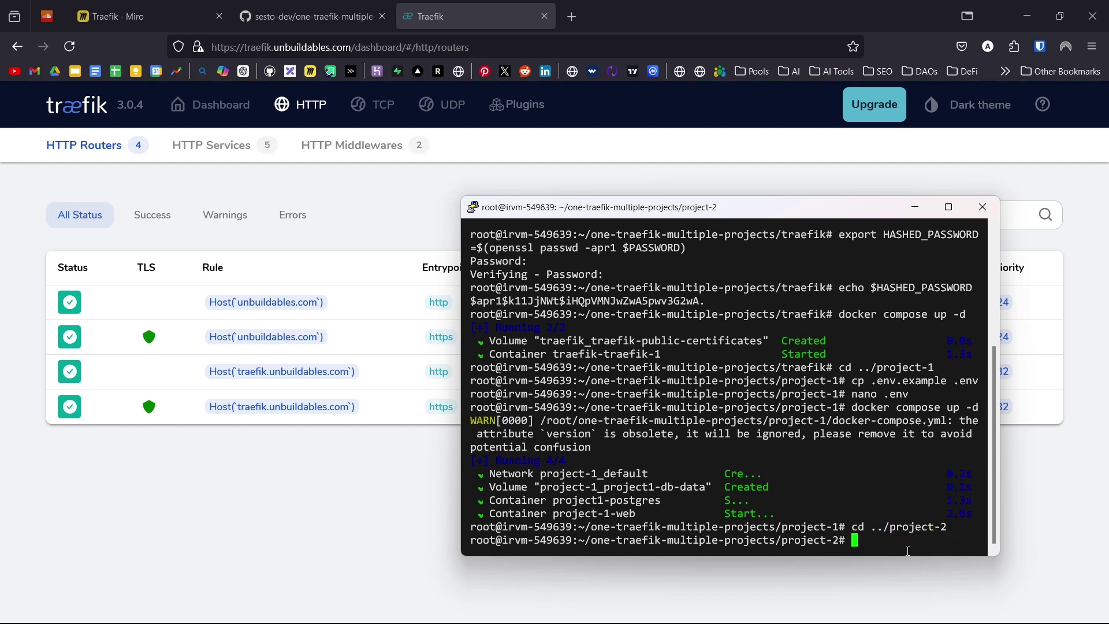
type("cp .env.example .env")
key("Return")
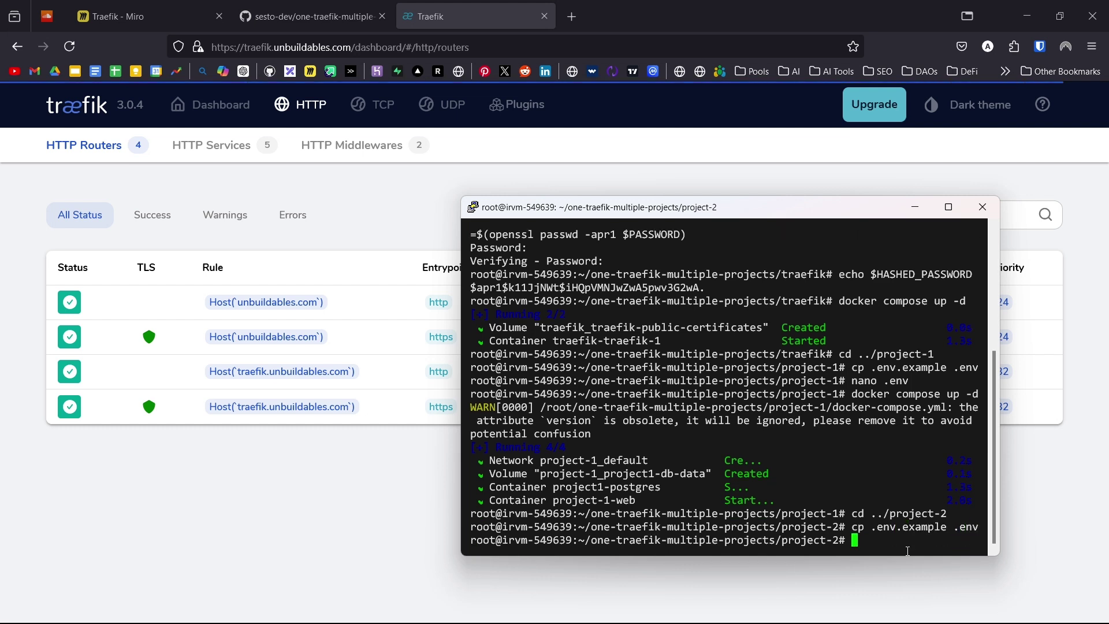
type("nano .env")
key("Return")
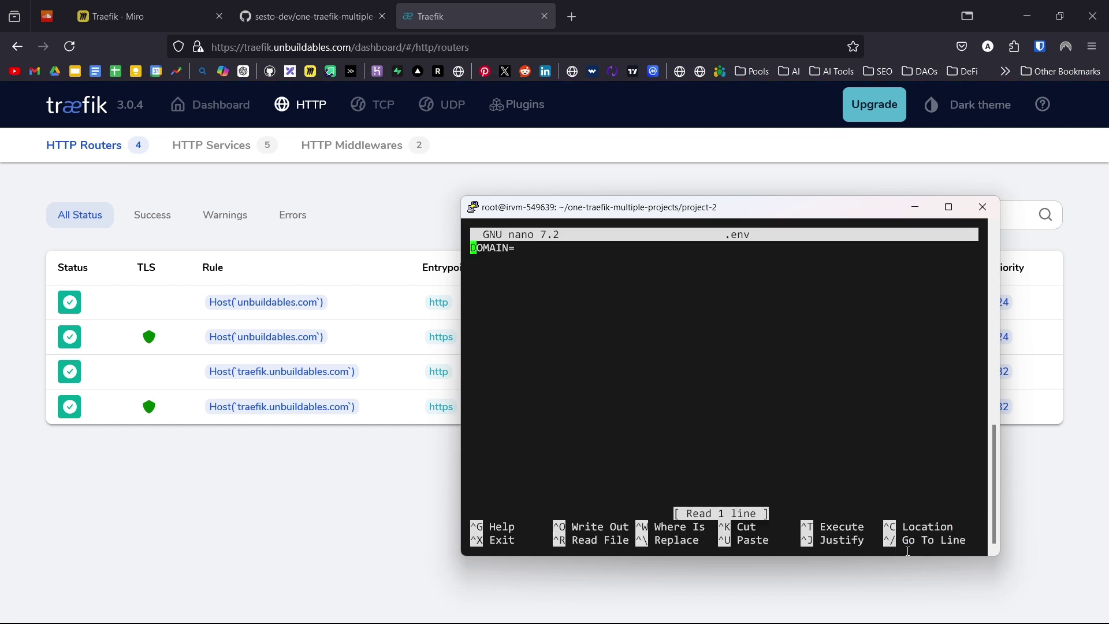
key("End")
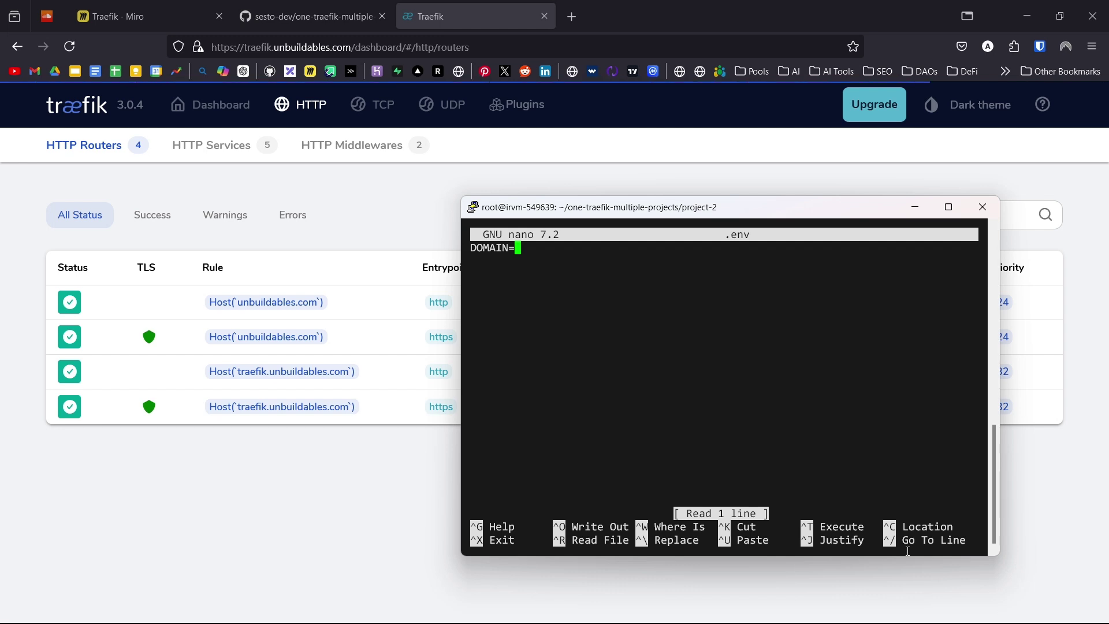
type("titanbo")
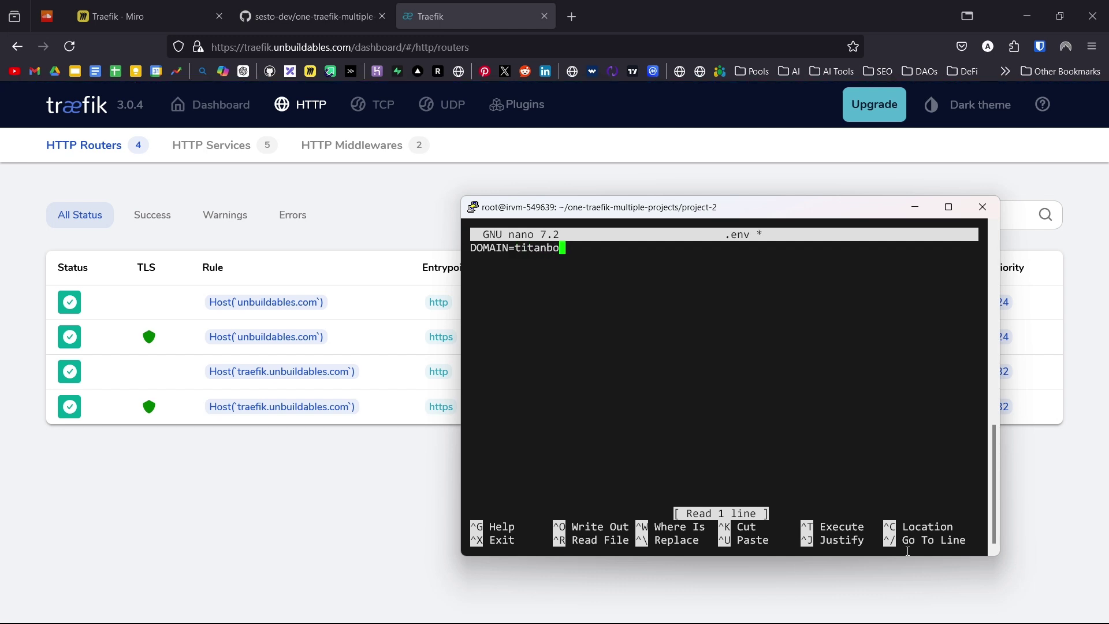
type("rnes.com")
key("ctrl+s")
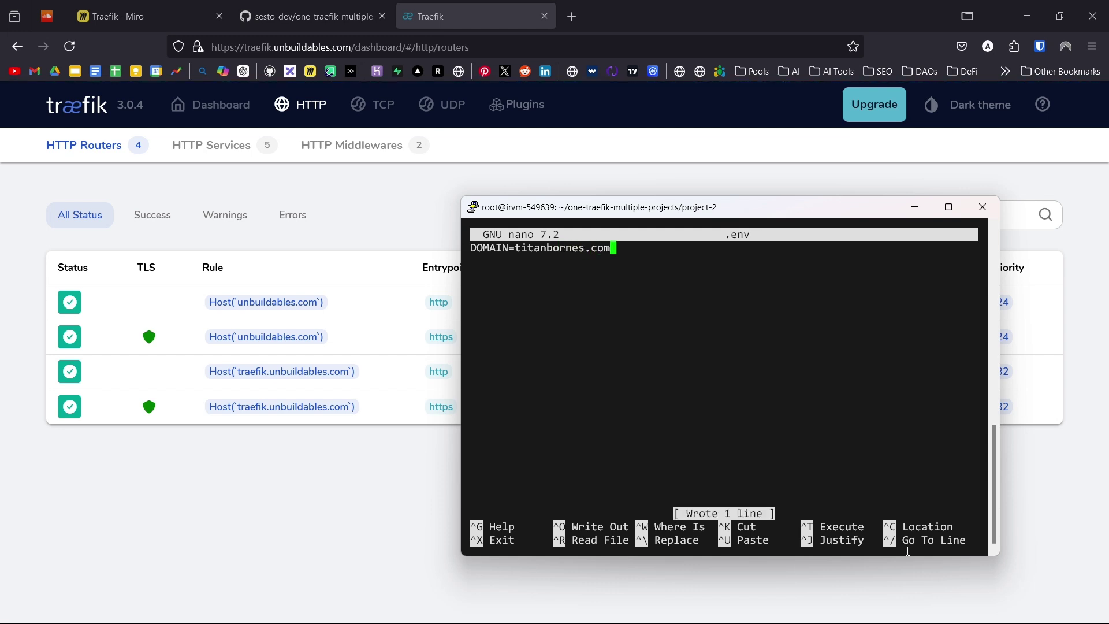
key("ctrl+x")
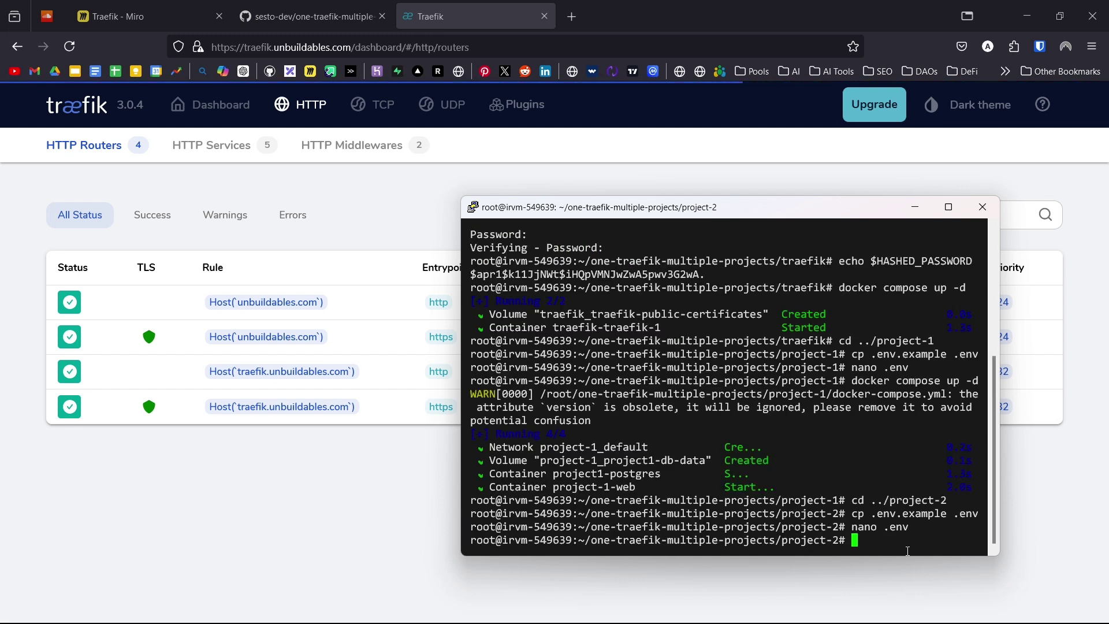
type("docker compose up -d")
key("Return")
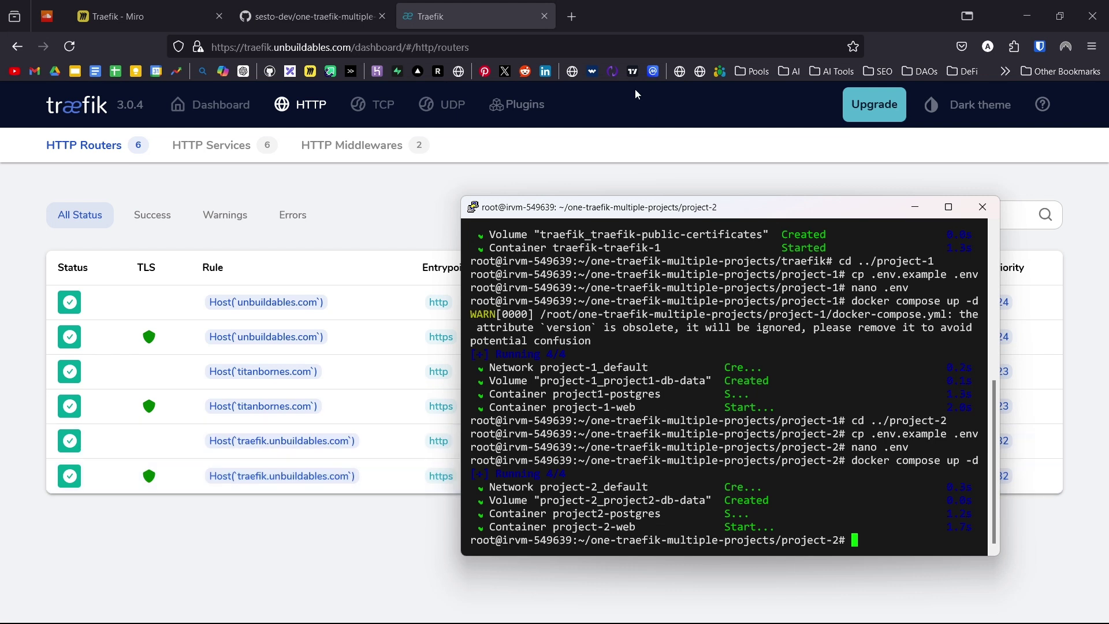
Open a new Firefox tab to check unbuildables.com and titanbornes.com
left_click(578, 24)
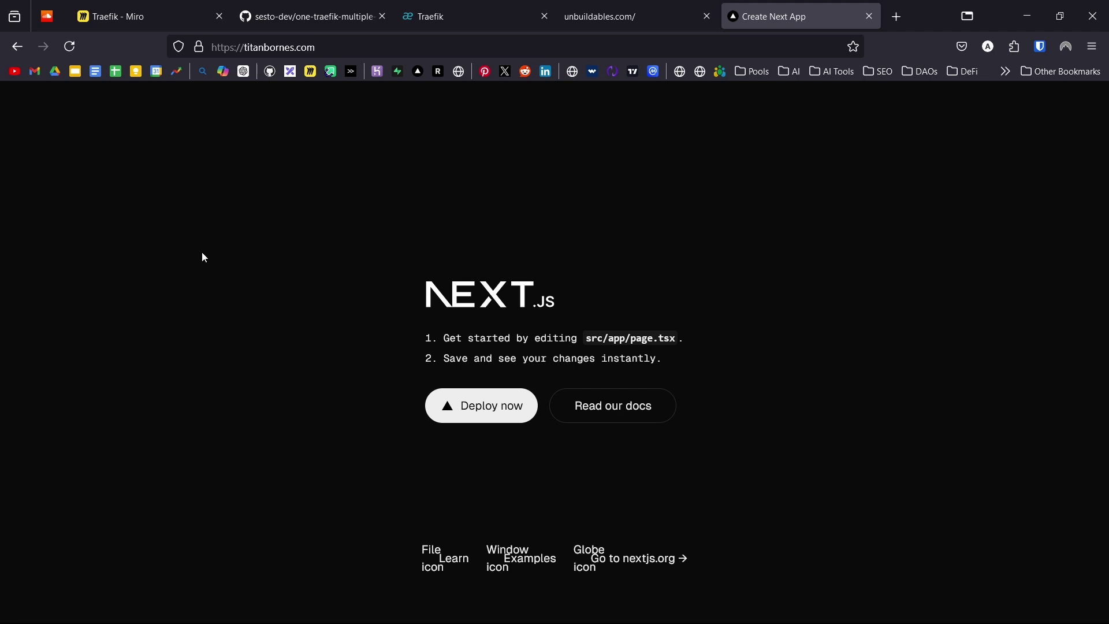
Switch to Cursor to view project-1's docker-compose.yml and its Postgres settings
key("alt+Tab")
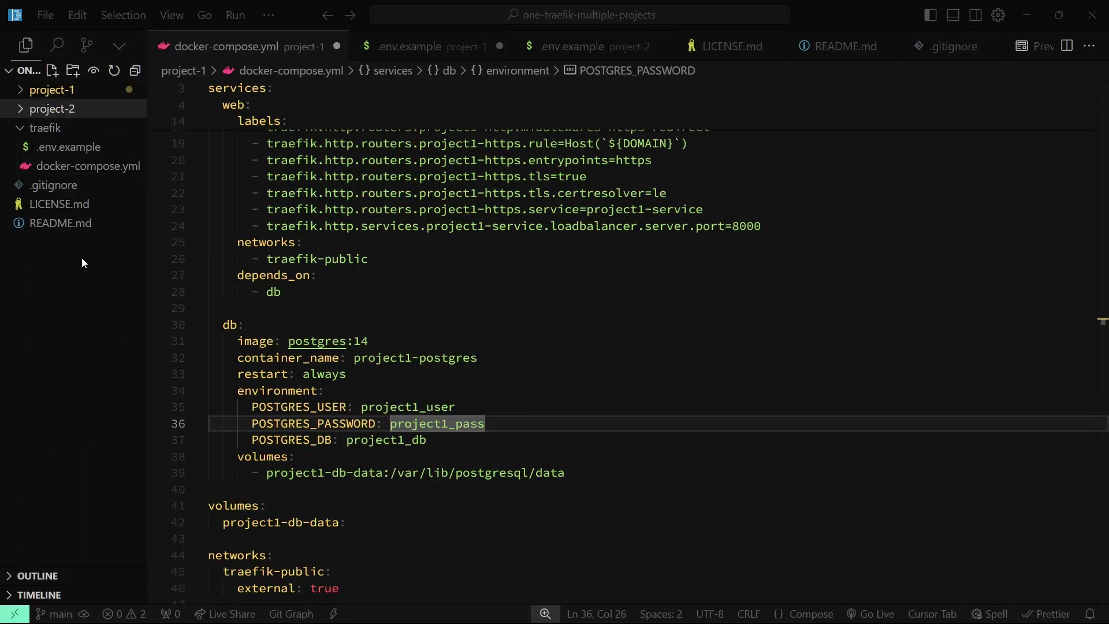